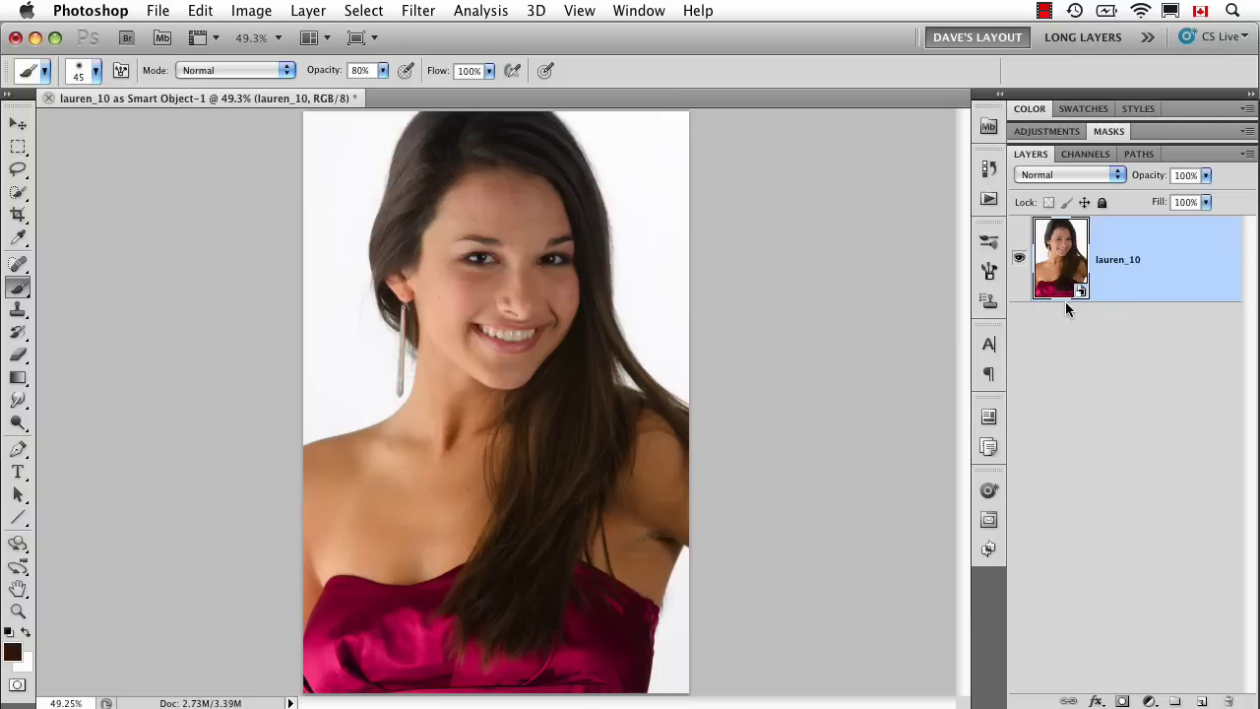
Zoom the lauren_10 portrait to 100% actual pixels with Cmd+1.
{"action": "key", "text": "super+1"}
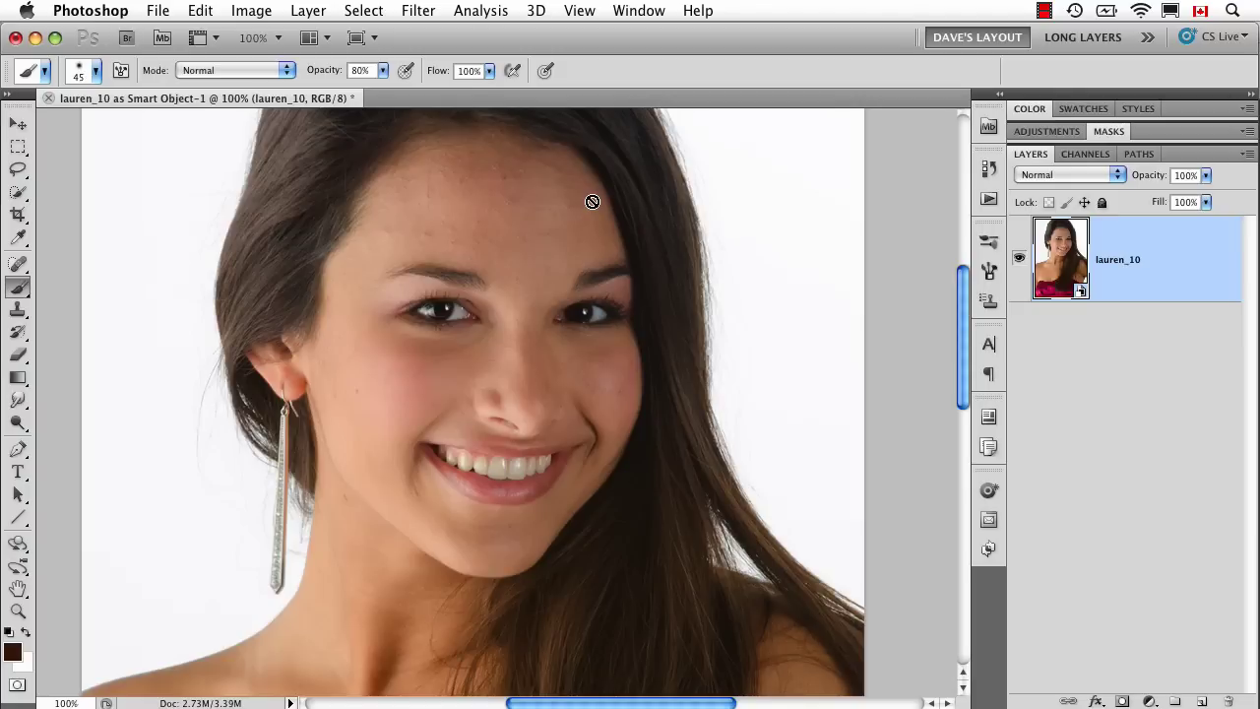
Apply a Gaussian Blur smart filter with a 3.3-pixel radius to the portrait layer.
{"action": "left_click", "coordinate": [417, 10]}
{"action": "mouse_move", "coordinate": [448, 226]}
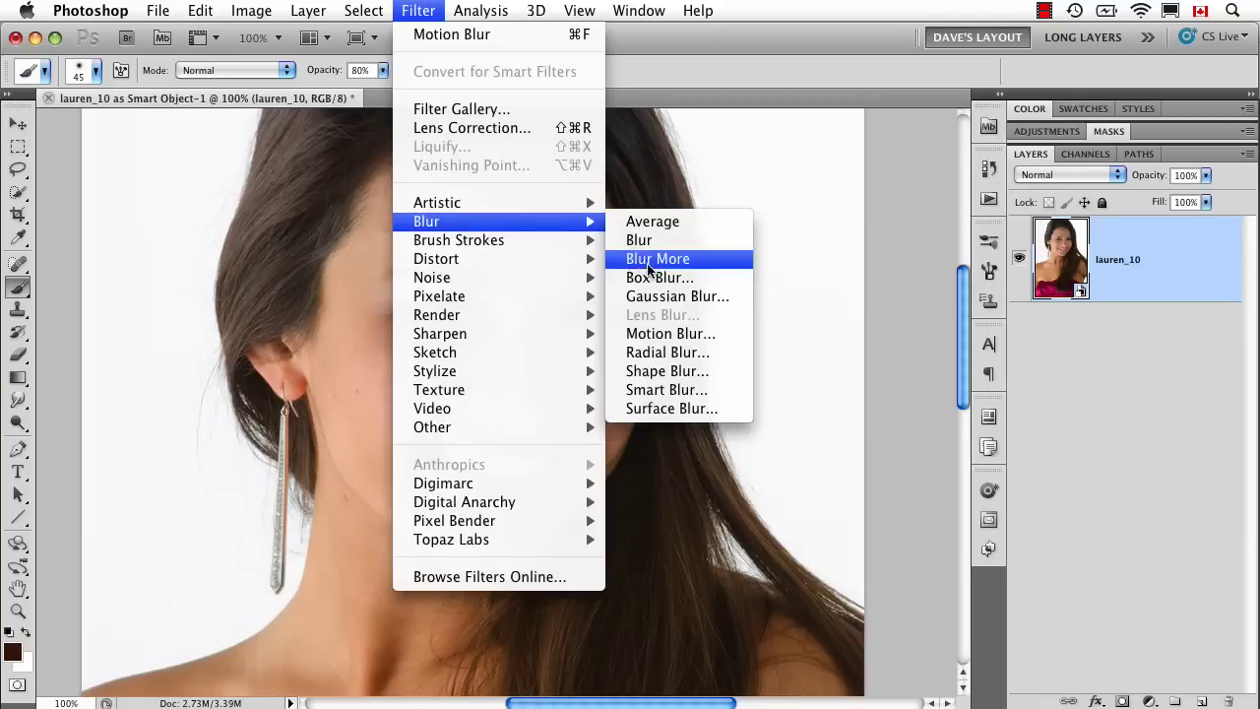
{"action": "left_click", "coordinate": [650, 295]}
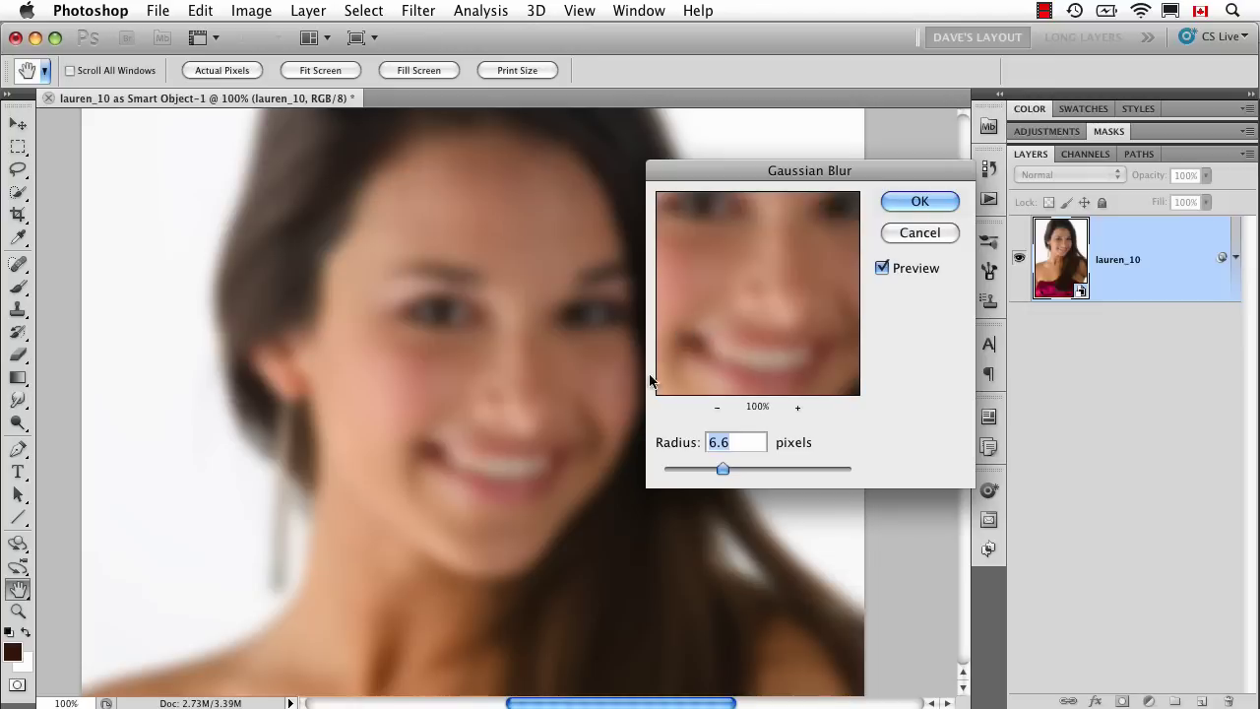
{"action": "left_click_drag", "start_coordinate": [718, 468], "coordinate": [695, 473]}
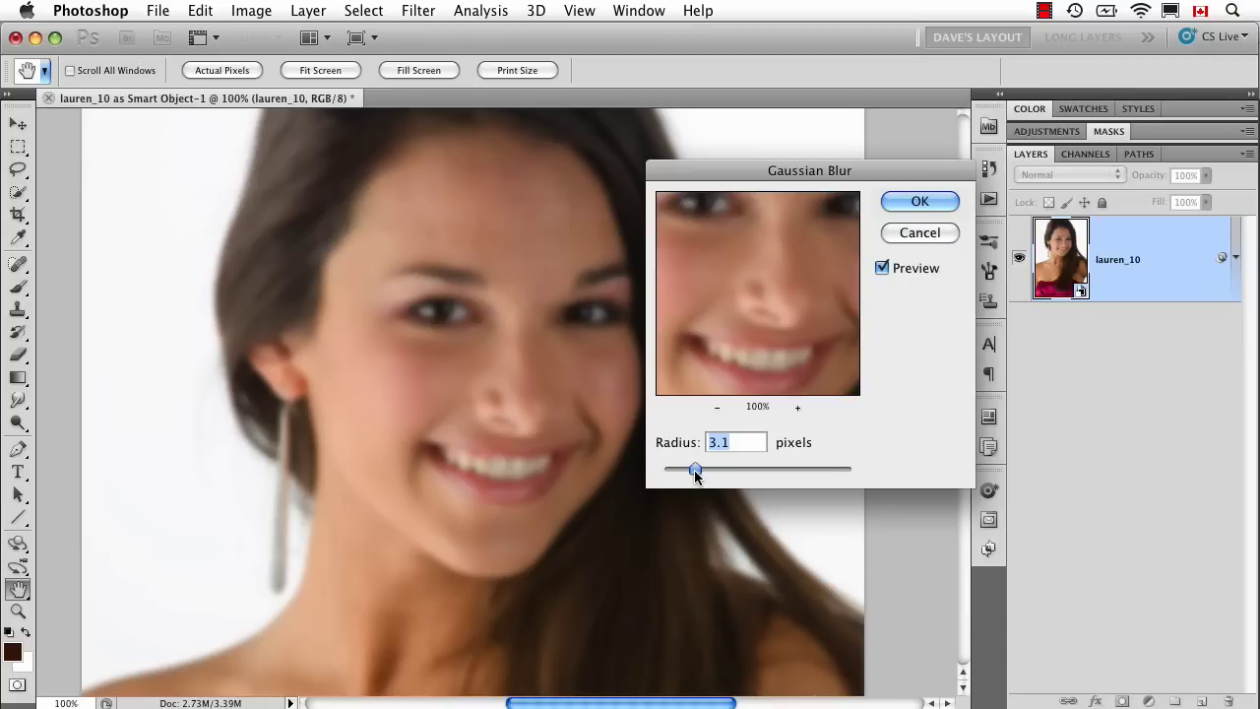
{"action": "left_click_drag", "start_coordinate": [695, 474], "coordinate": [697, 475]}
{"action": "left_click", "coordinate": [922, 203]}
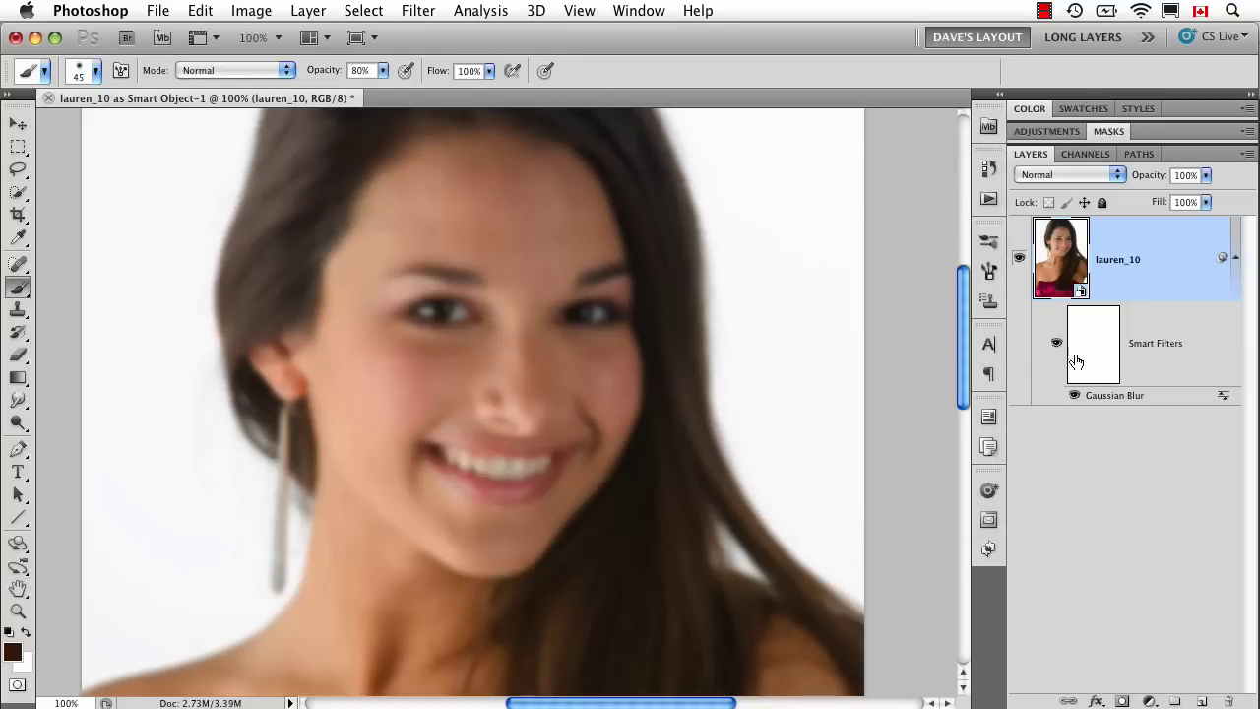
{"action": "double_click", "coordinate": [1221, 398]}
Blend the Gaussian Blur at 60% opacity and target its filter mask with the Brush tool.
{"action": "mouse_move", "coordinate": [810, 252]}
{"action": "left_mouse_down"}
{"action": "mouse_move", "coordinate": [770, 259]}
{"action": "mouse_move", "coordinate": [800, 258]}
{"action": "mouse_move", "coordinate": [787, 258]}
{"action": "left_mouse_up"}
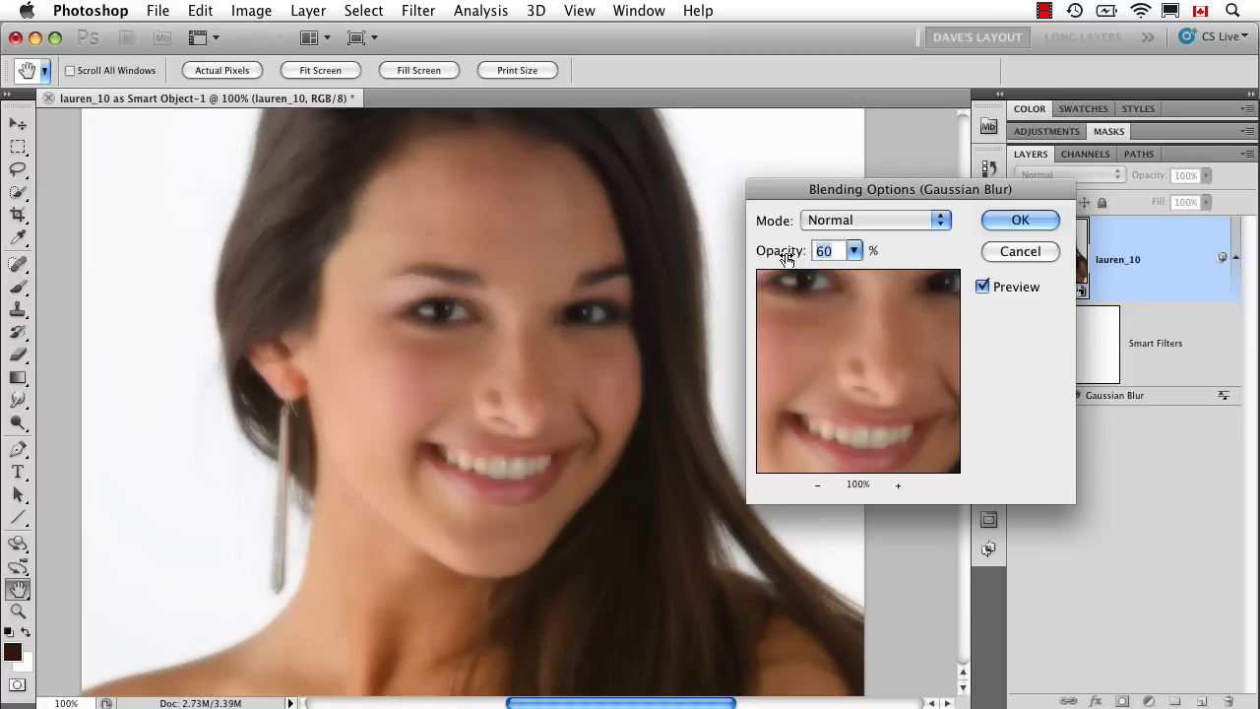
{"action": "left_click", "coordinate": [1020, 220]}
{"action": "key", "text": "b"}
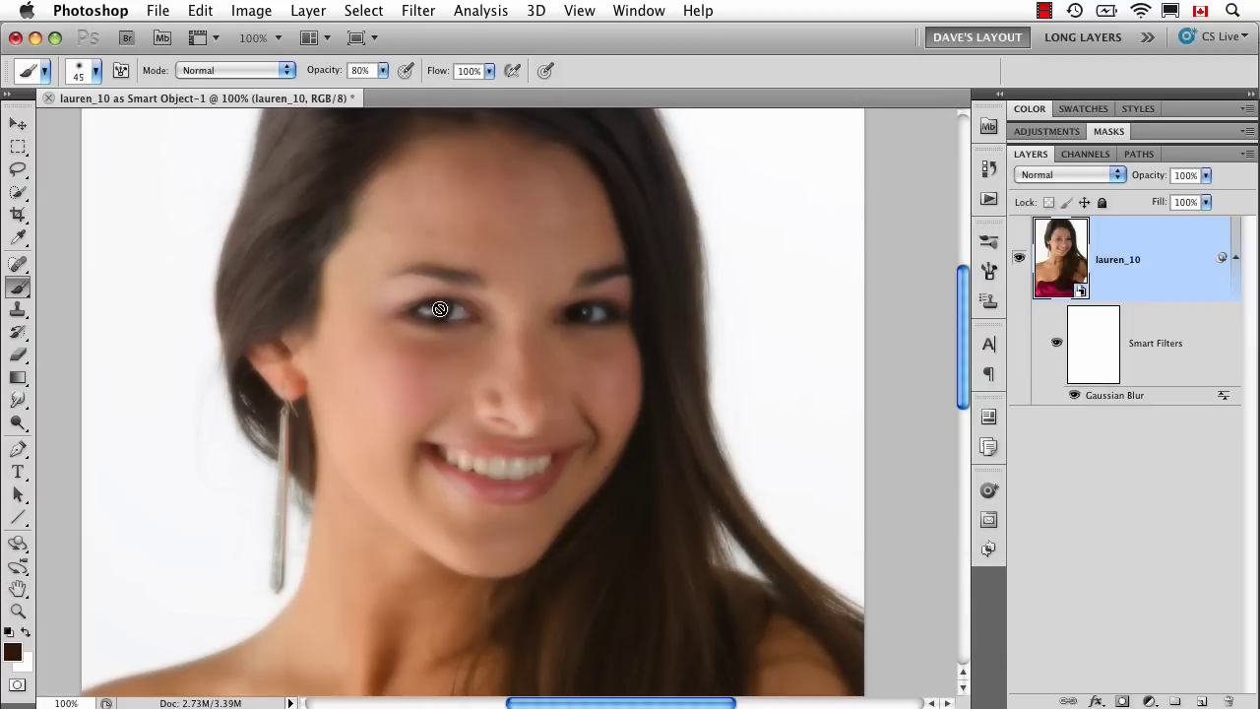
{"action": "left_click", "coordinate": [1091, 345]}
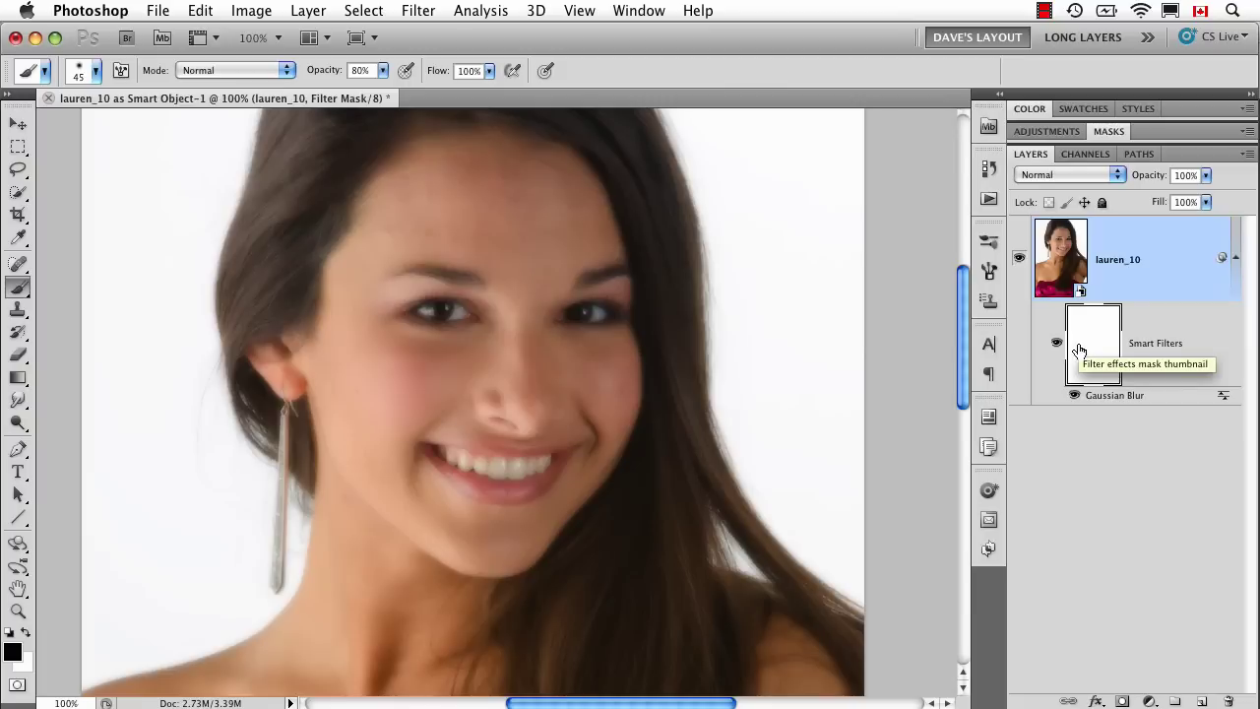
Invert the blur mask to black and set a white, 100%-opacity brush at size 80.
{"action": "key", "text": "super+i"}
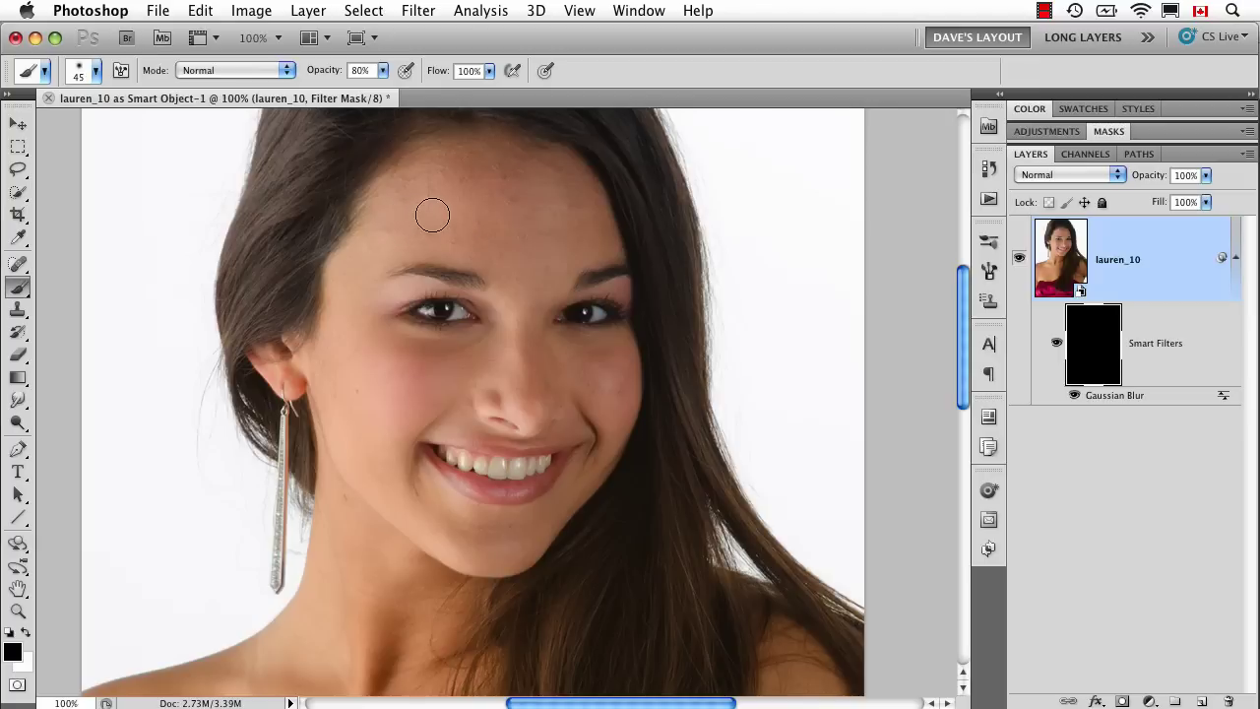
{"action": "left_click_drag", "start_coordinate": [325, 70], "coordinate": [362, 71]}
{"action": "key", "text": "x"}
{"action": "key", "text": "bracketright"}
{"action": "key", "text": "bracketright"}
{"action": "key", "text": "bracketright"}
{"action": "key", "text": "bracketright"}
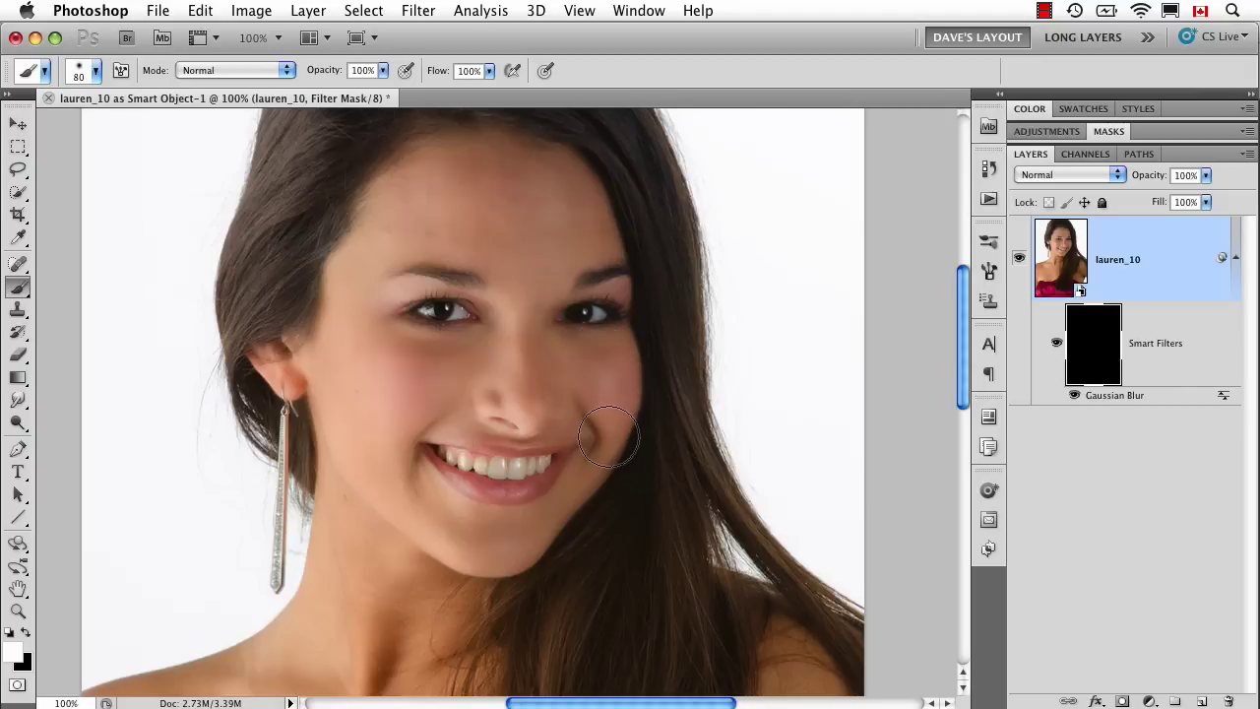
Paint the blur back onto the face, neck, chest, hair edge and shoulder skin.
{"action": "mouse_move", "coordinate": [452, 407]}
{"action": "left_mouse_down"}
{"action": "mouse_move", "coordinate": [417, 406]}
{"action": "mouse_move", "coordinate": [358, 464]}
{"action": "left_mouse_up"}
{"action": "mouse_move", "coordinate": [410, 650]}
{"action": "left_mouse_down"}
{"action": "mouse_move", "coordinate": [351, 663]}
{"action": "mouse_move", "coordinate": [310, 653]}
{"action": "mouse_move", "coordinate": [380, 613]}
{"action": "mouse_move", "coordinate": [529, 293]}
{"action": "left_mouse_up"}
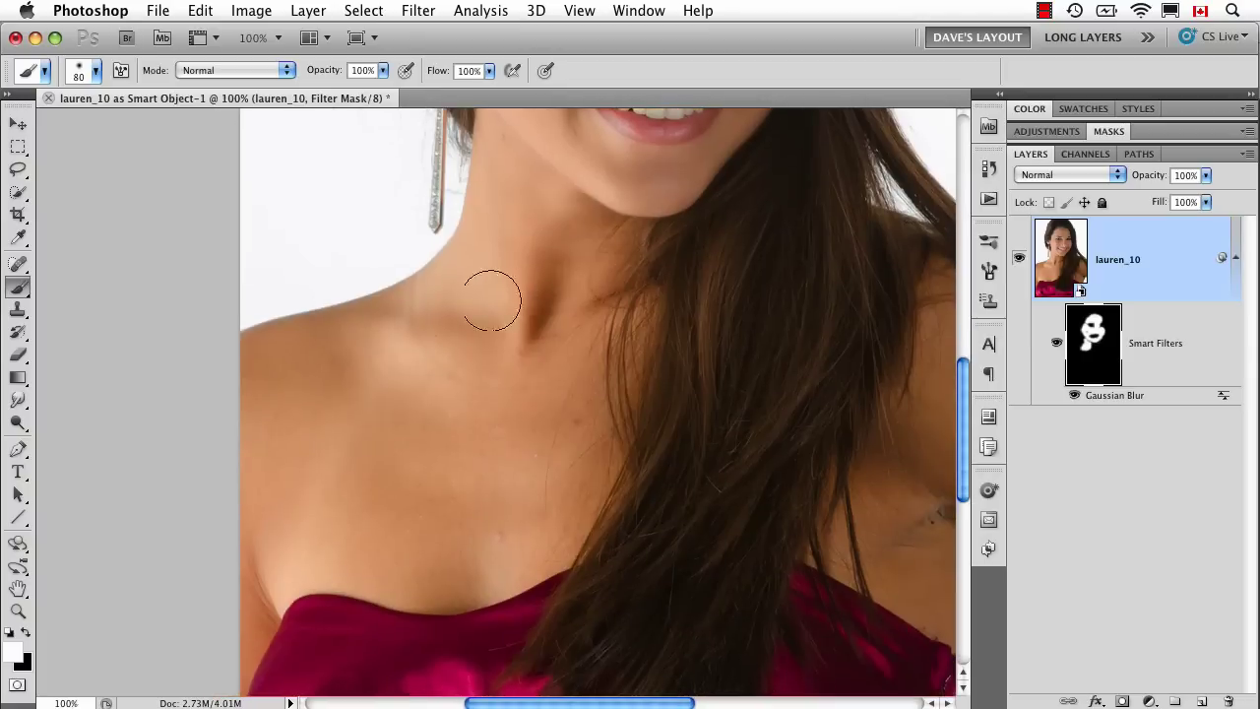
{"action": "left_click_drag", "start_coordinate": [435, 483], "coordinate": [427, 479]}
{"action": "key", "text": "bracketright"}
{"action": "key", "text": "bracketright"}
{"action": "key", "text": "bracketright"}
{"action": "key", "text": "bracketright"}
{"action": "mouse_move", "coordinate": [510, 513]}
{"action": "left_mouse_down"}
{"action": "mouse_move", "coordinate": [576, 381]}
{"action": "mouse_move", "coordinate": [564, 360]}
{"action": "mouse_move", "coordinate": [516, 492]}
{"action": "left_mouse_up"}
{"action": "left_click_drag", "start_coordinate": [926, 481], "coordinate": [928, 352]}
{"action": "left_click_drag", "start_coordinate": [789, 504], "coordinate": [600, 518]}
{"action": "mouse_move", "coordinate": [781, 377]}
{"action": "left_mouse_down"}
{"action": "mouse_move", "coordinate": [761, 551]}
{"action": "mouse_move", "coordinate": [722, 589]}
{"action": "mouse_move", "coordinate": [786, 516]}
{"action": "mouse_move", "coordinate": [777, 413]}
{"action": "left_mouse_up"}
{"action": "left_click_drag", "start_coordinate": [345, 411], "coordinate": [482, 679]}
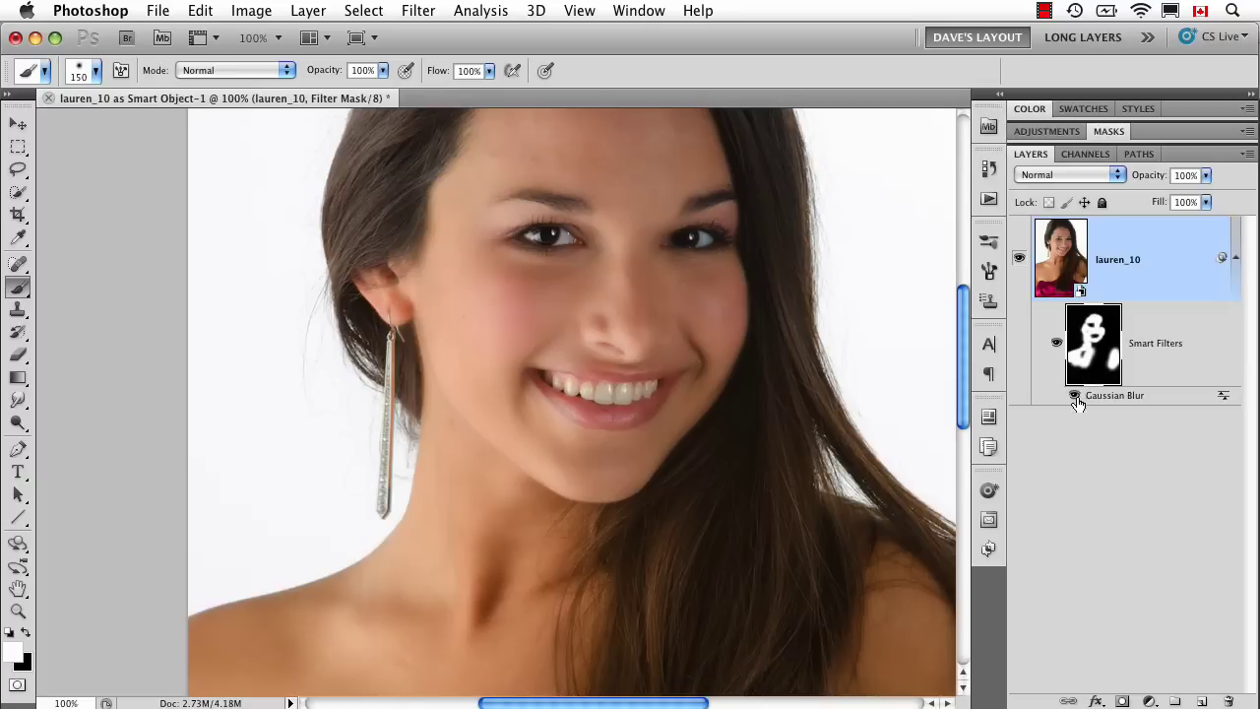
{"action": "key", "text": "super+2"}
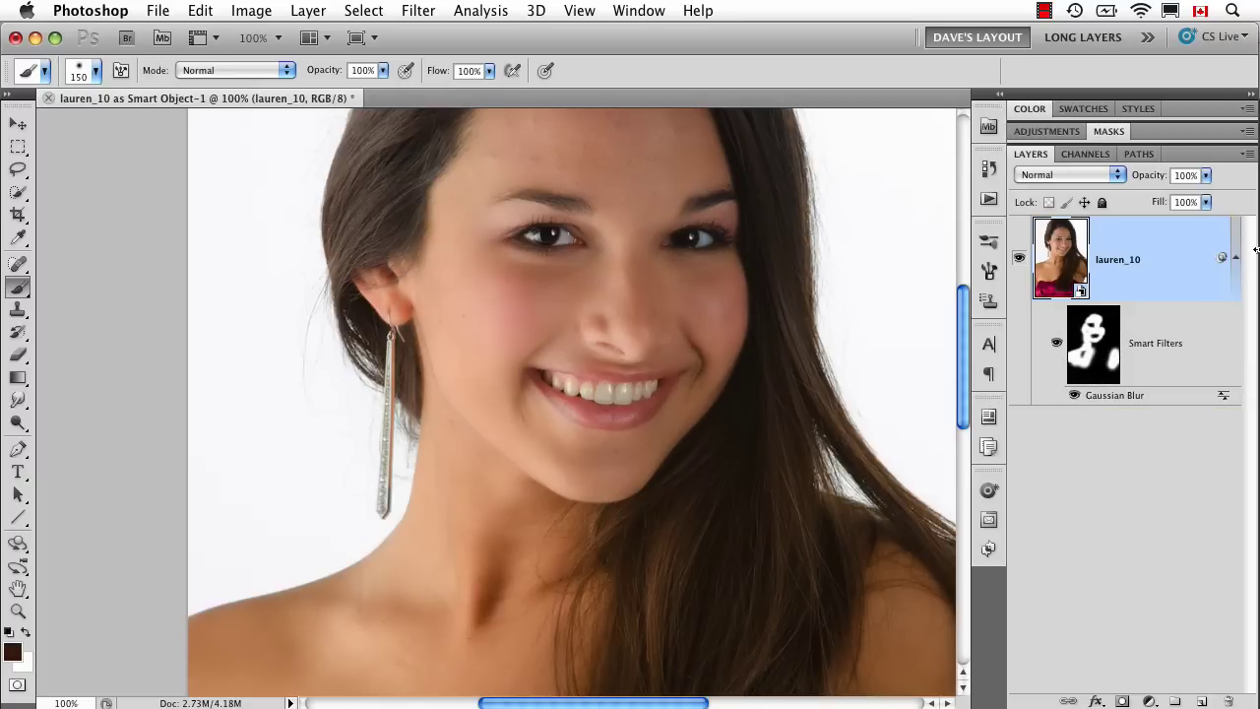
Check the smart object's raw settings, then open Unsharp Mask and cancel without sharpening.
{"action": "scroll", "coordinate": [969, 340], "scroll_direction": "up", "scroll_amount": 5}
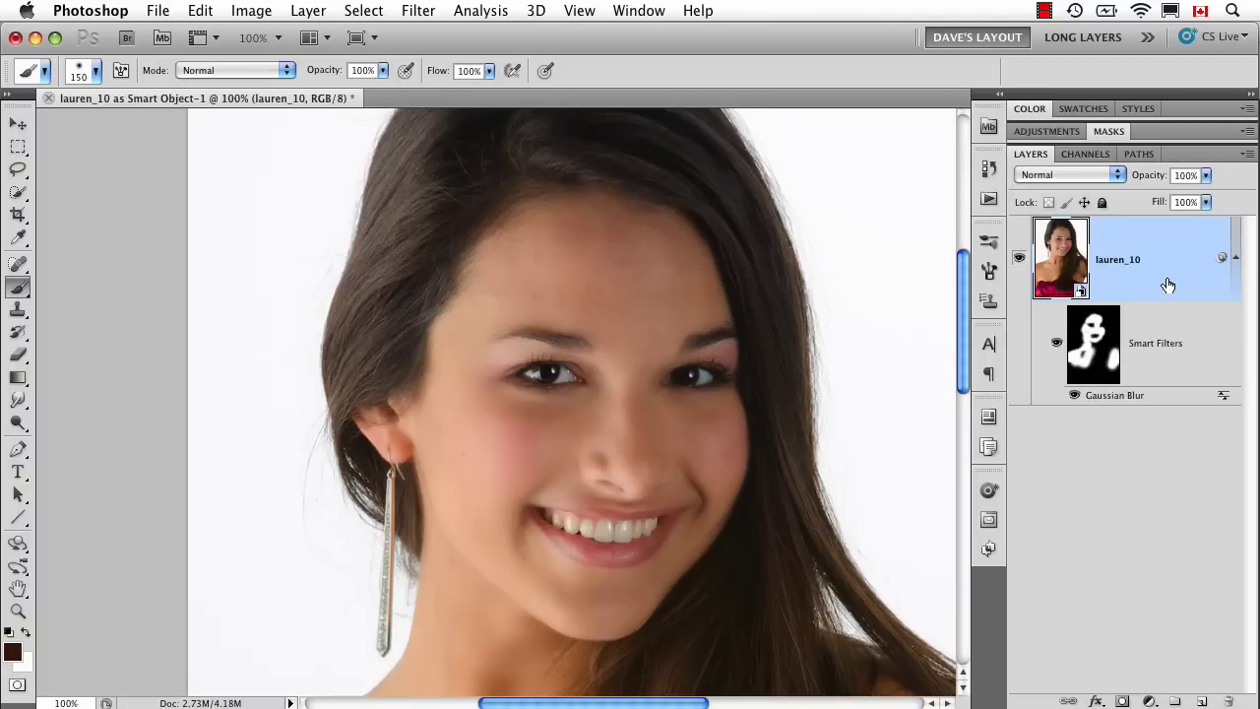
{"action": "double_click", "coordinate": [1058, 253]}
{"action": "left_click", "coordinate": [406, 8]}
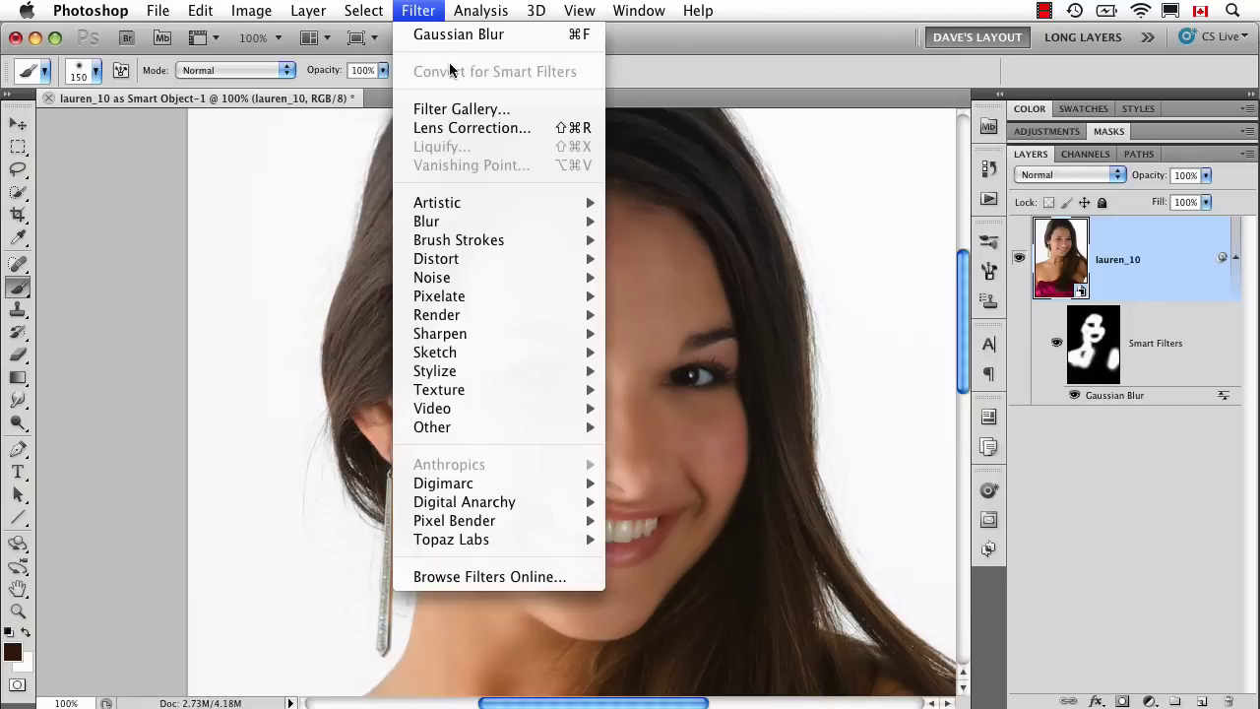
{"action": "mouse_move", "coordinate": [445, 340]}
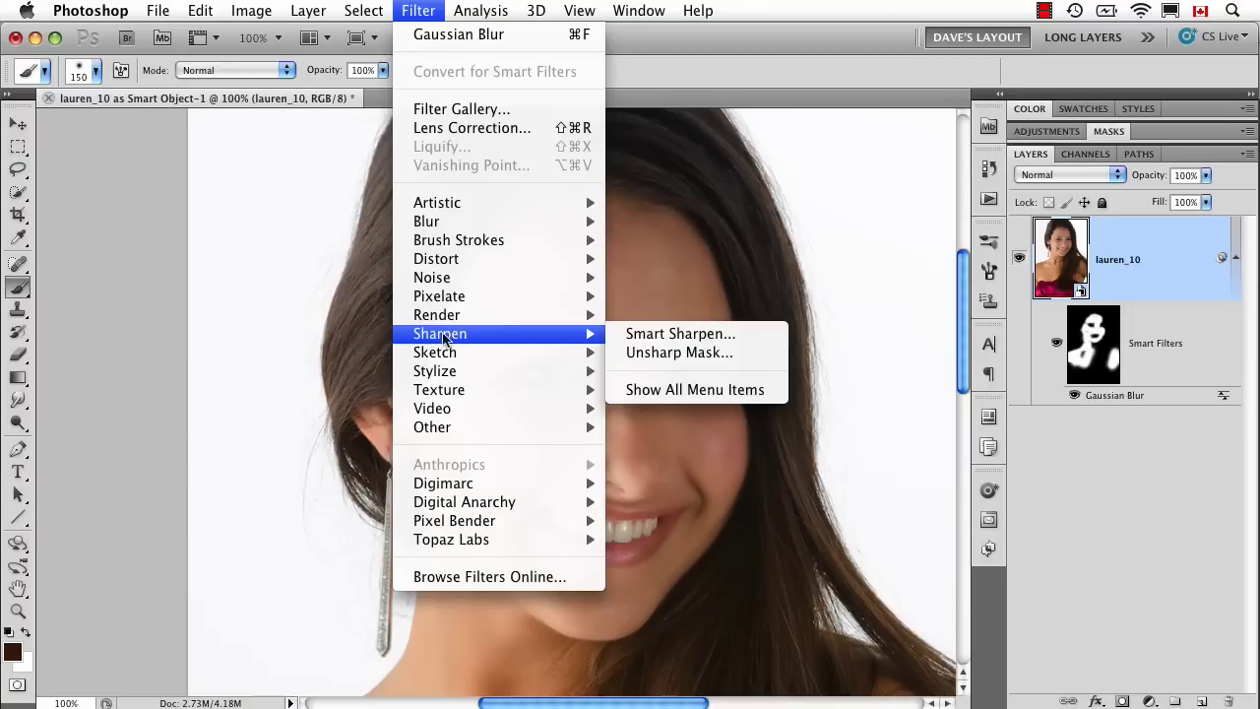
{"action": "left_click", "coordinate": [680, 352]}
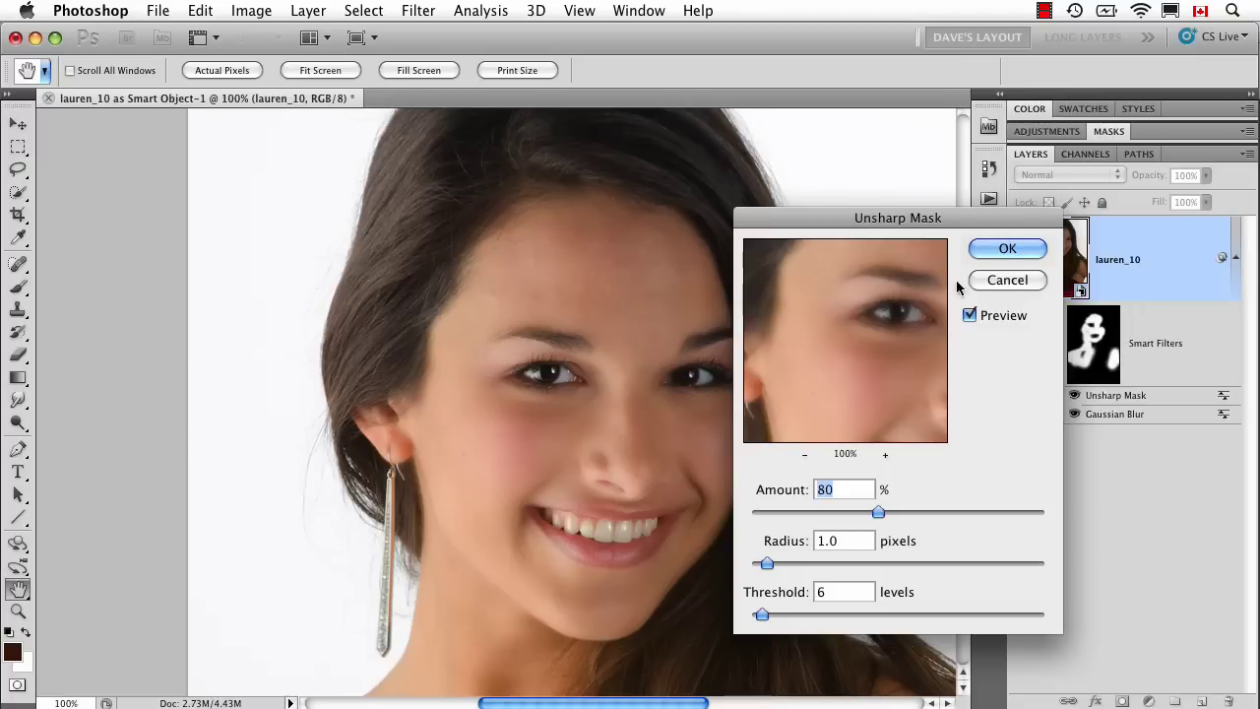
{"action": "left_click", "coordinate": [987, 282]}
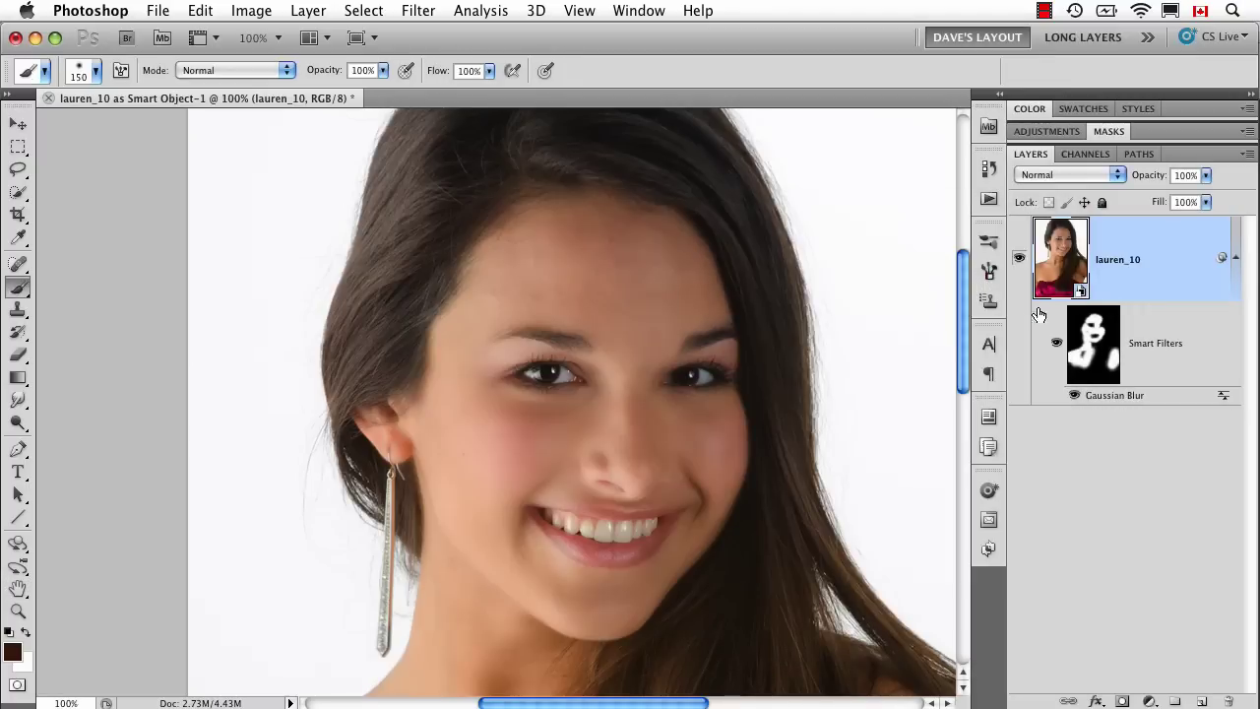
Select the entire Gaussian Blur filter mask, then return to the photo view.
{"action": "left_click", "coordinate": [1095, 340], "text": "alt"}
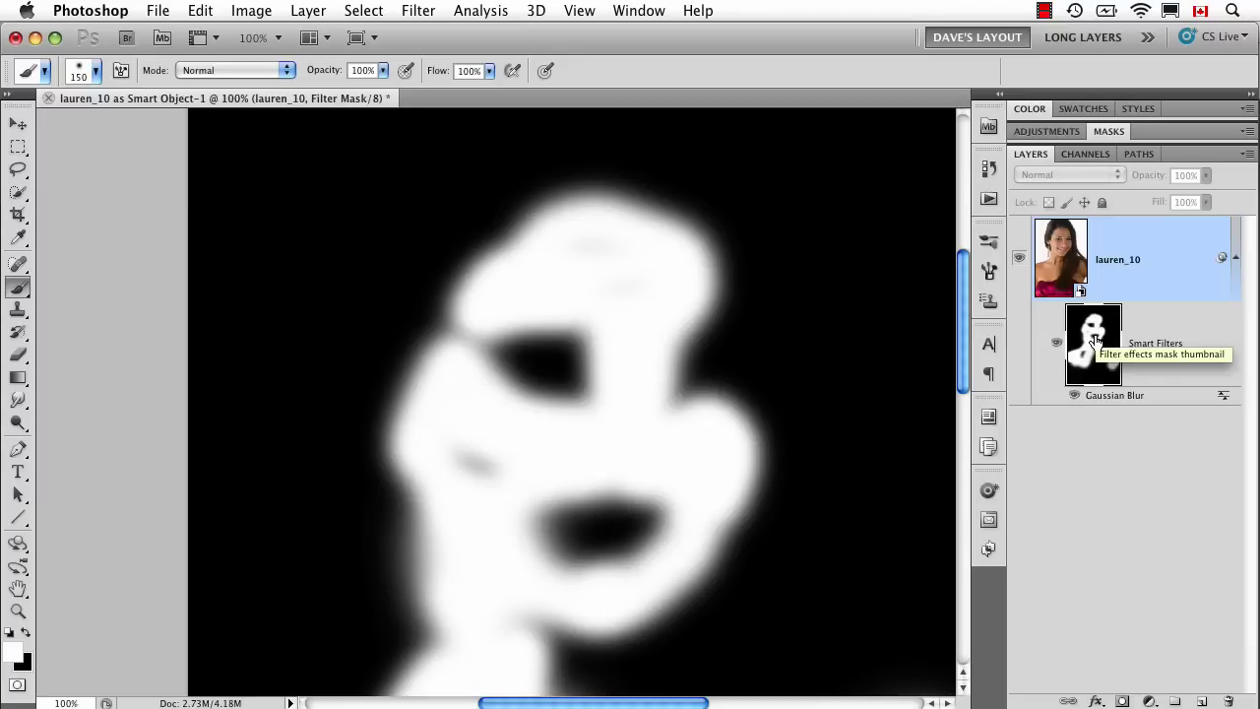
{"action": "key", "text": "super+a"}
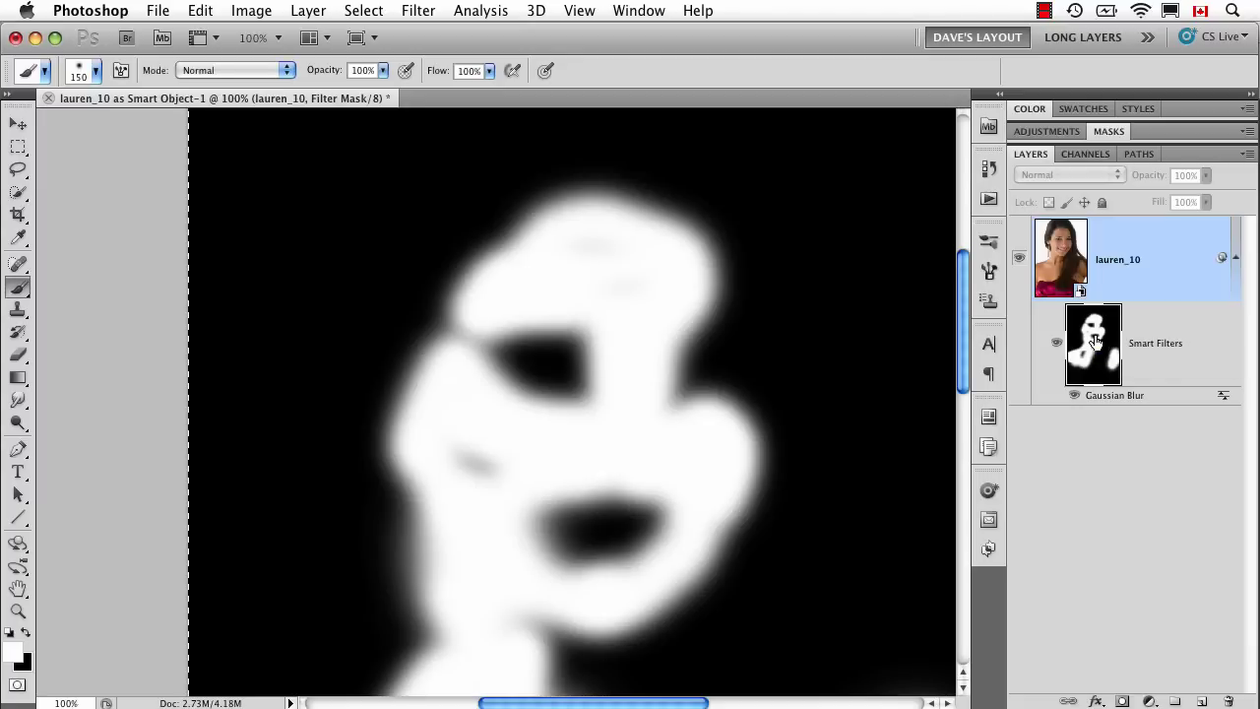
{"action": "left_click", "coordinate": [1114, 265]}
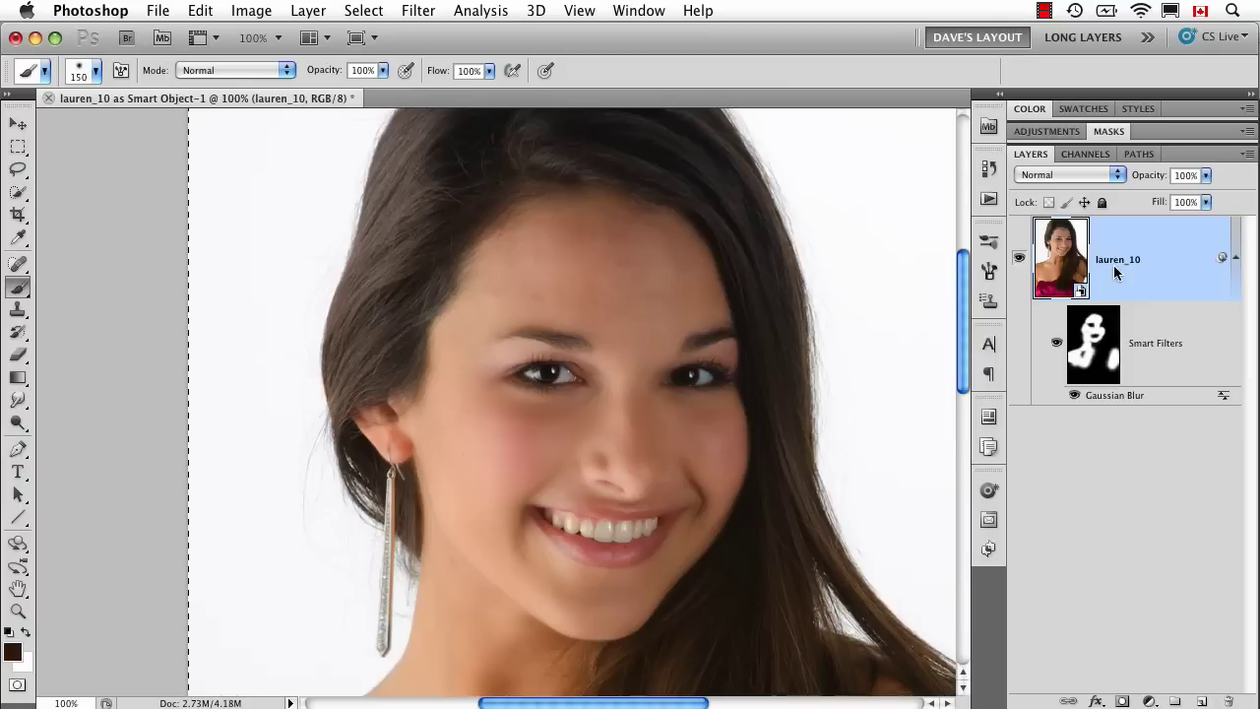
Nest the layer into a new smart object and apply Unsharp Mask: 155%, radius 4.0, threshold 6.
{"action": "right_click", "coordinate": [1162, 285]}
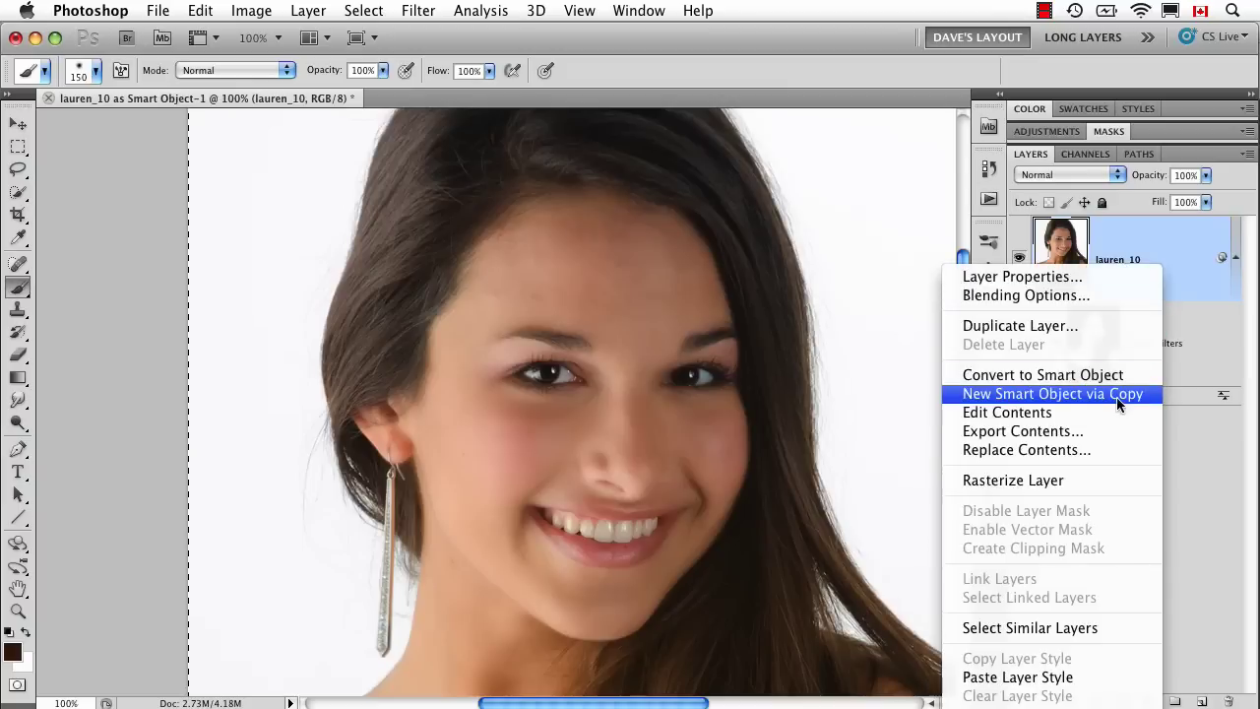
{"action": "left_click", "coordinate": [1122, 378]}
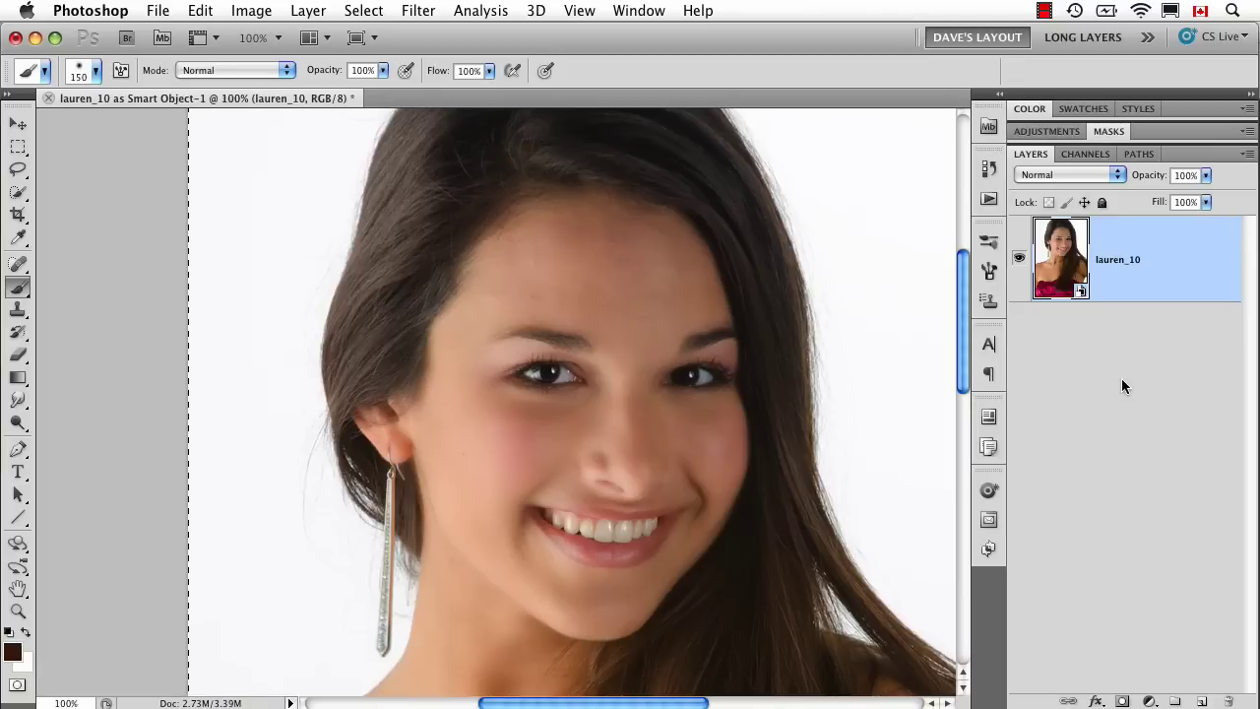
{"action": "left_click", "coordinate": [429, 10]}
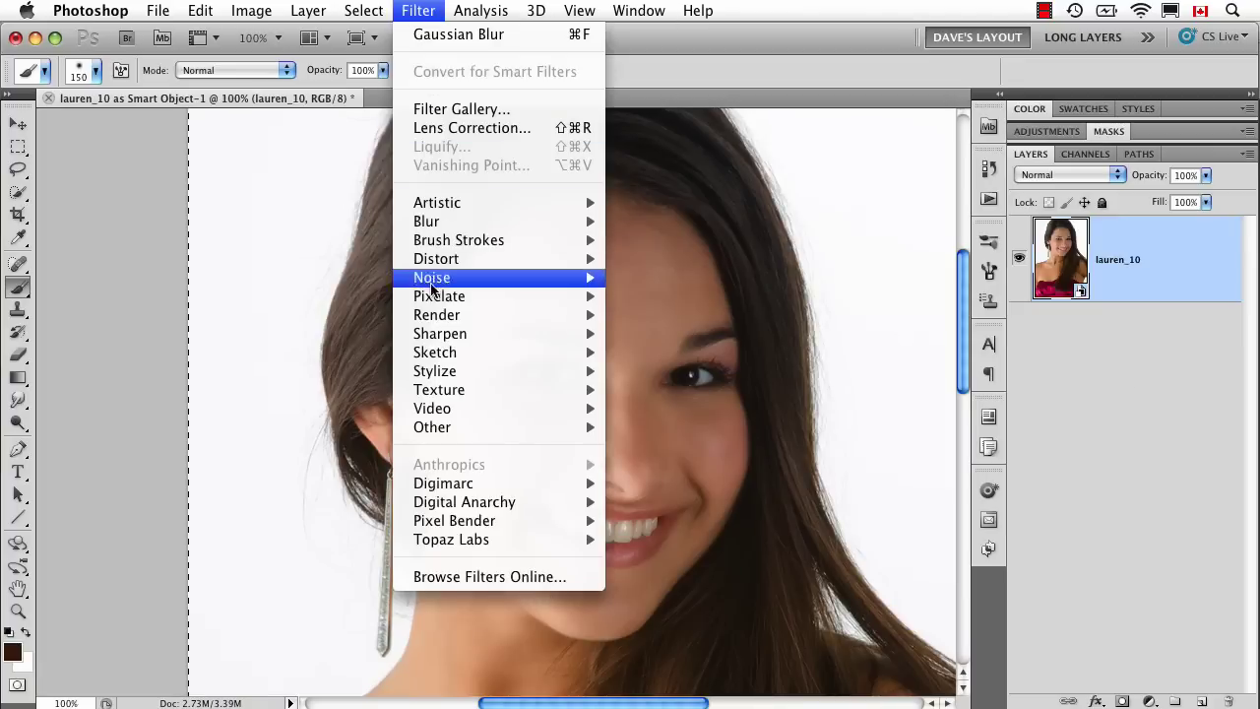
{"action": "mouse_move", "coordinate": [590, 333]}
{"action": "left_click", "coordinate": [669, 351]}
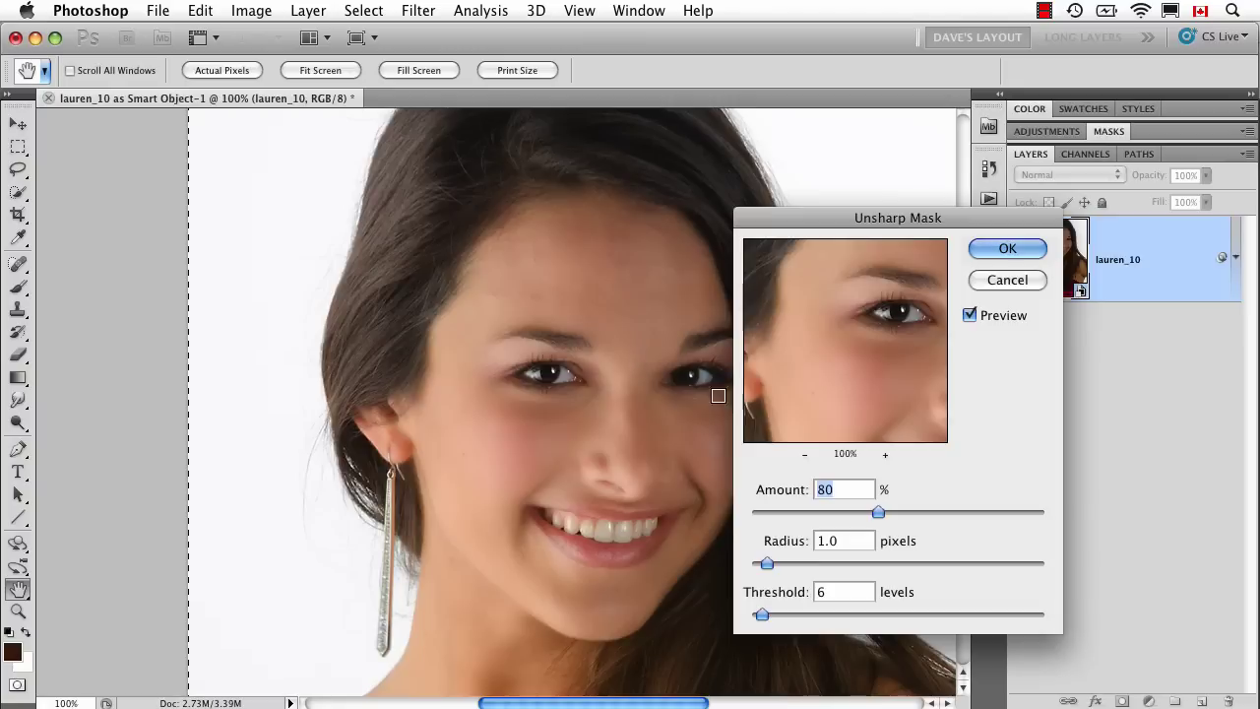
{"action": "left_click_drag", "start_coordinate": [787, 344], "coordinate": [768, 388]}
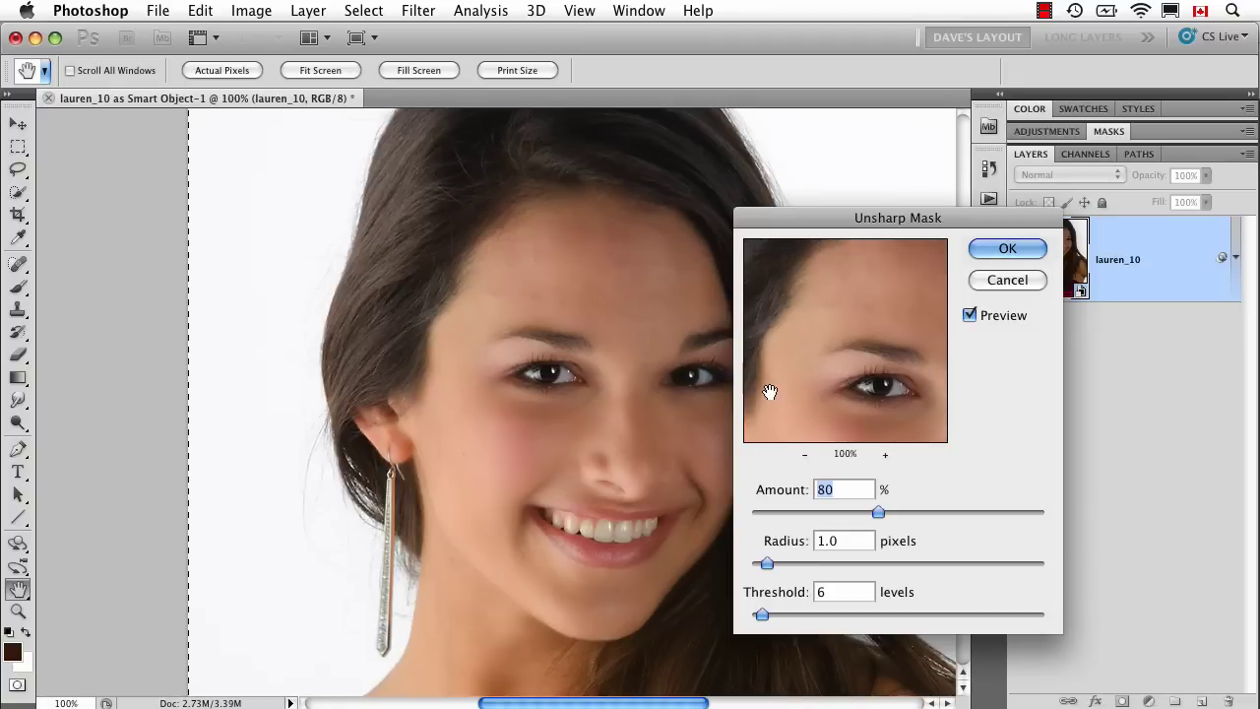
{"action": "left_click", "coordinate": [955, 513]}
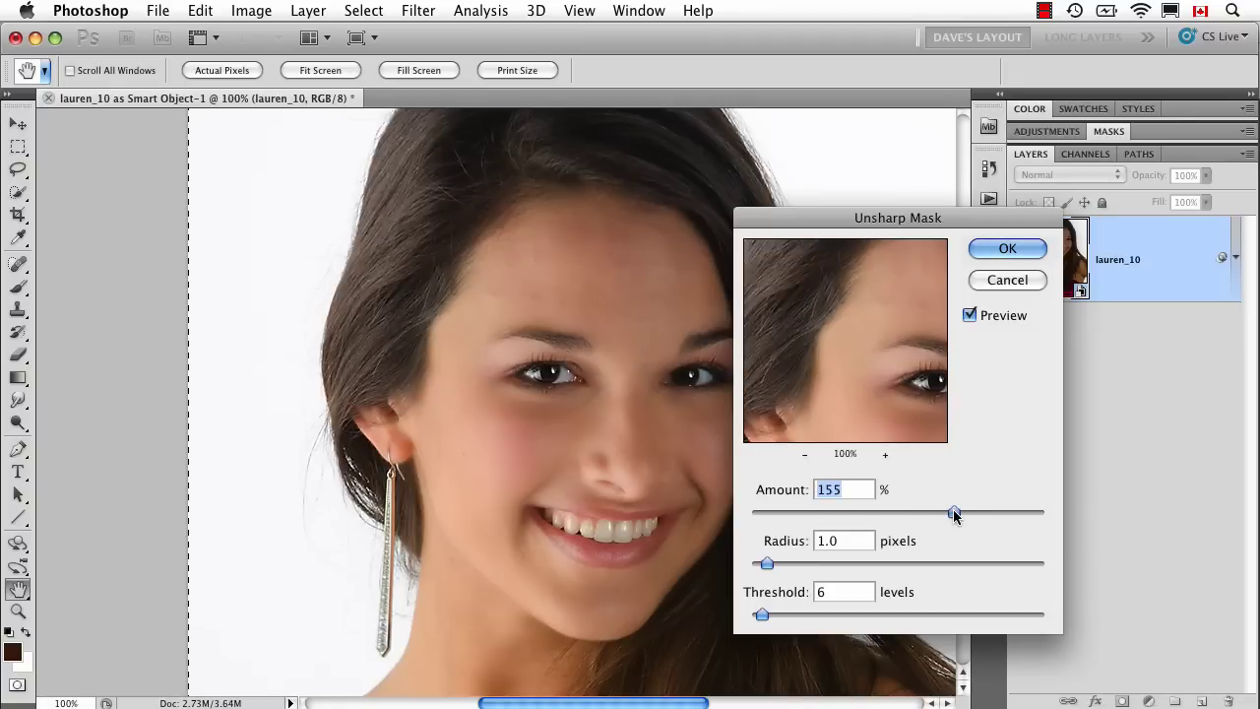
{"action": "left_click", "coordinate": [787, 562]}
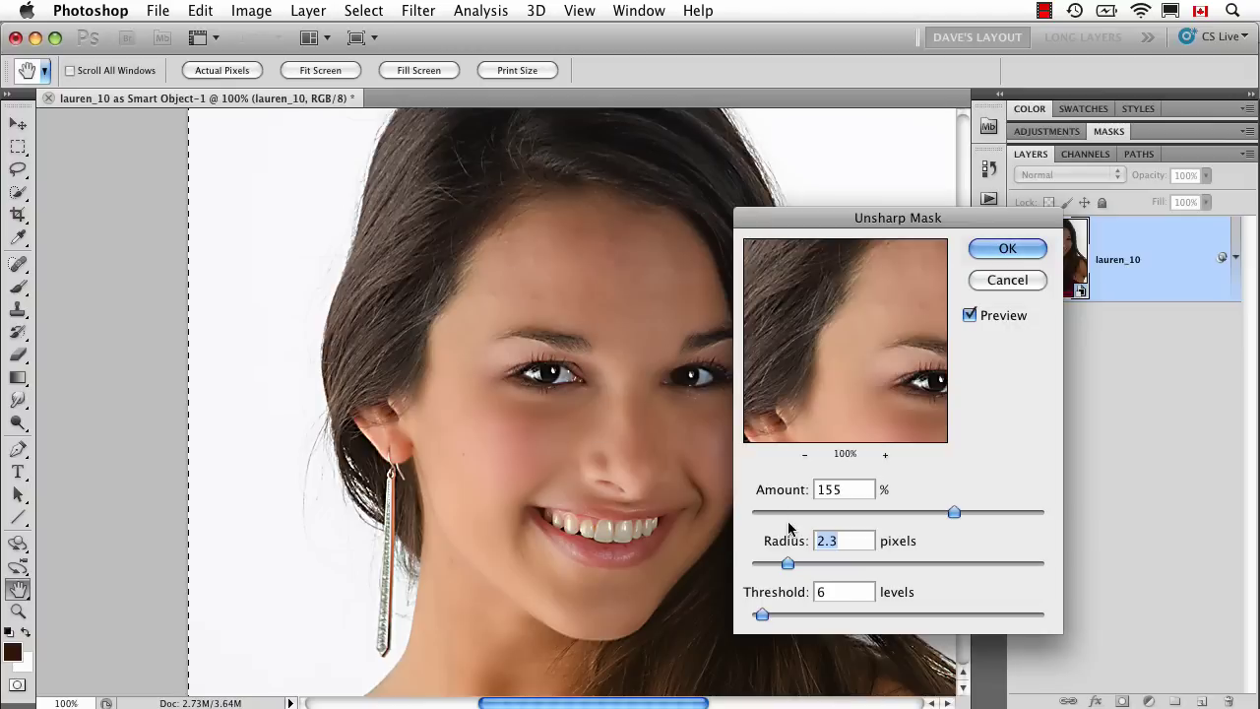
{"action": "left_click_drag", "start_coordinate": [791, 563], "coordinate": [814, 563]}
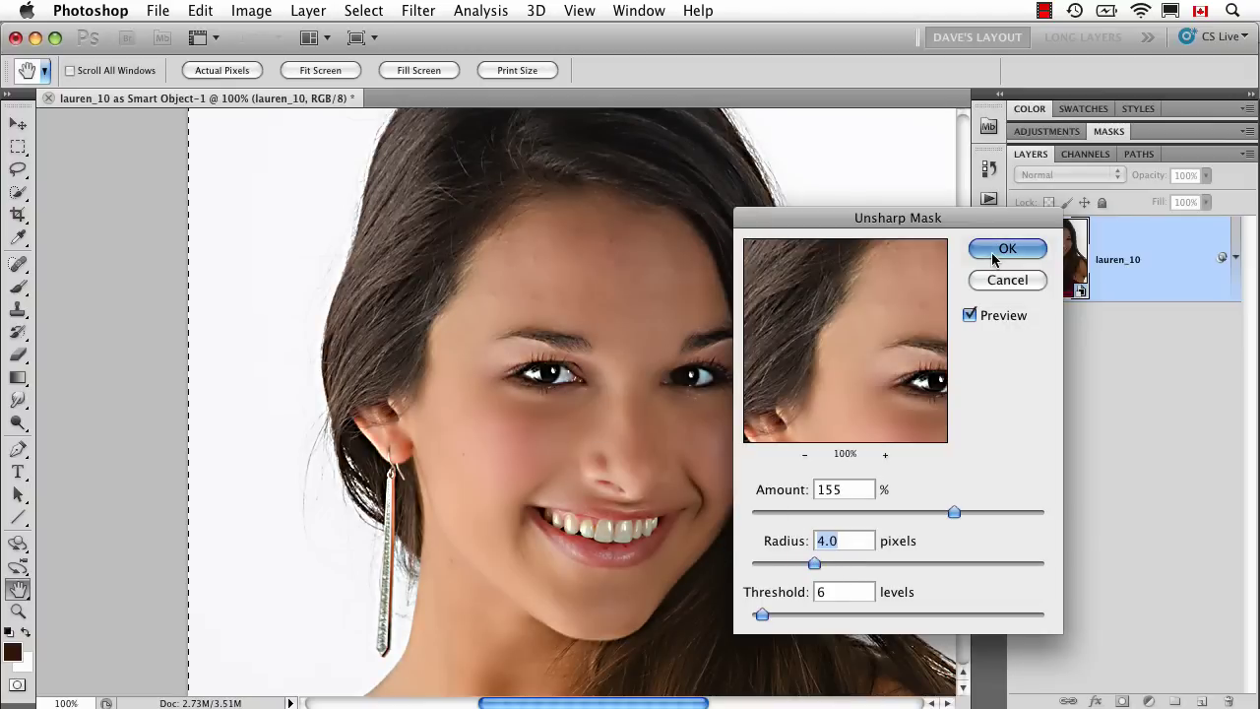
{"action": "left_click", "coordinate": [1004, 250]}
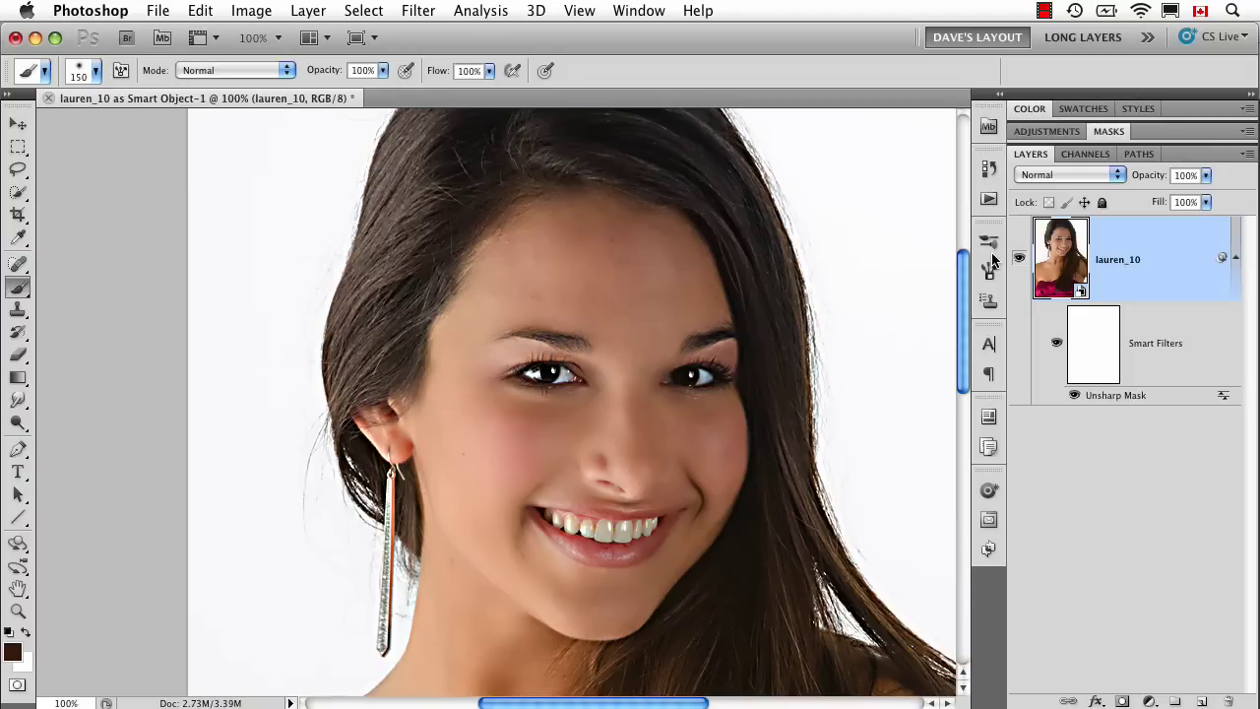
Paste the blur mask into the Unsharp Mask filter mask and invert it.
{"action": "left_click", "coordinate": [1087, 362], "text": "alt"}
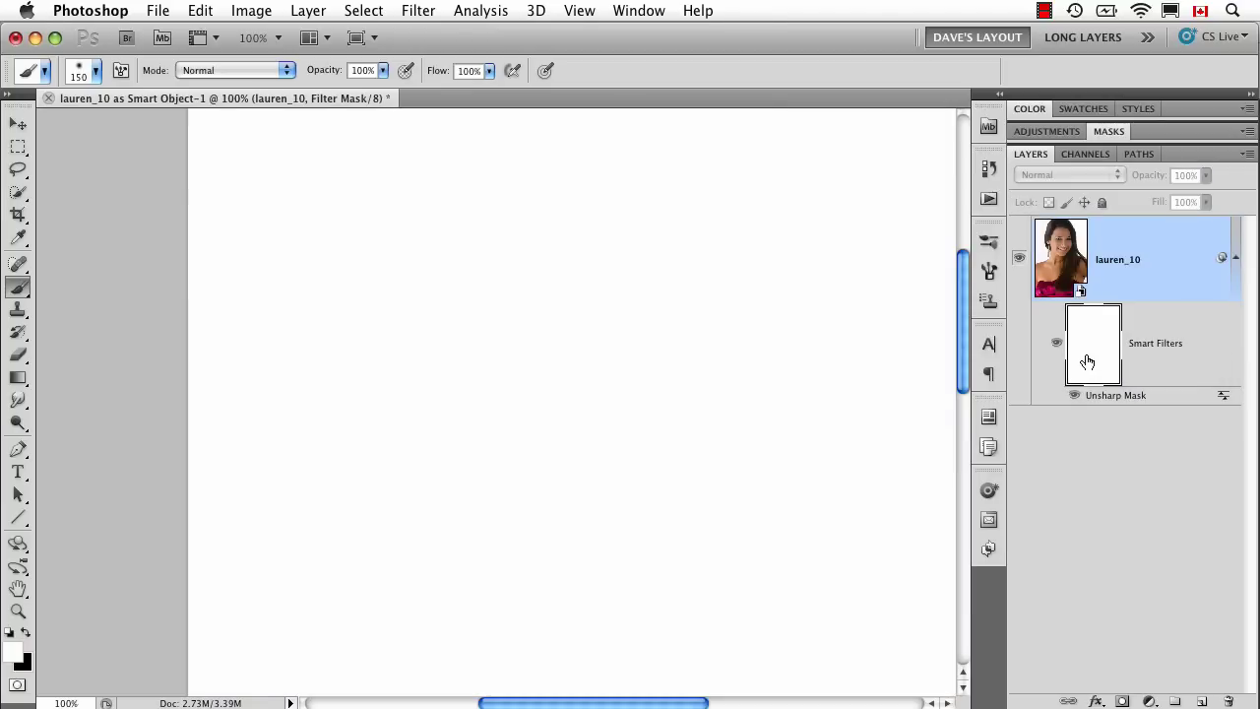
{"action": "key", "text": "super+0"}
{"action": "key", "text": "super+v"}
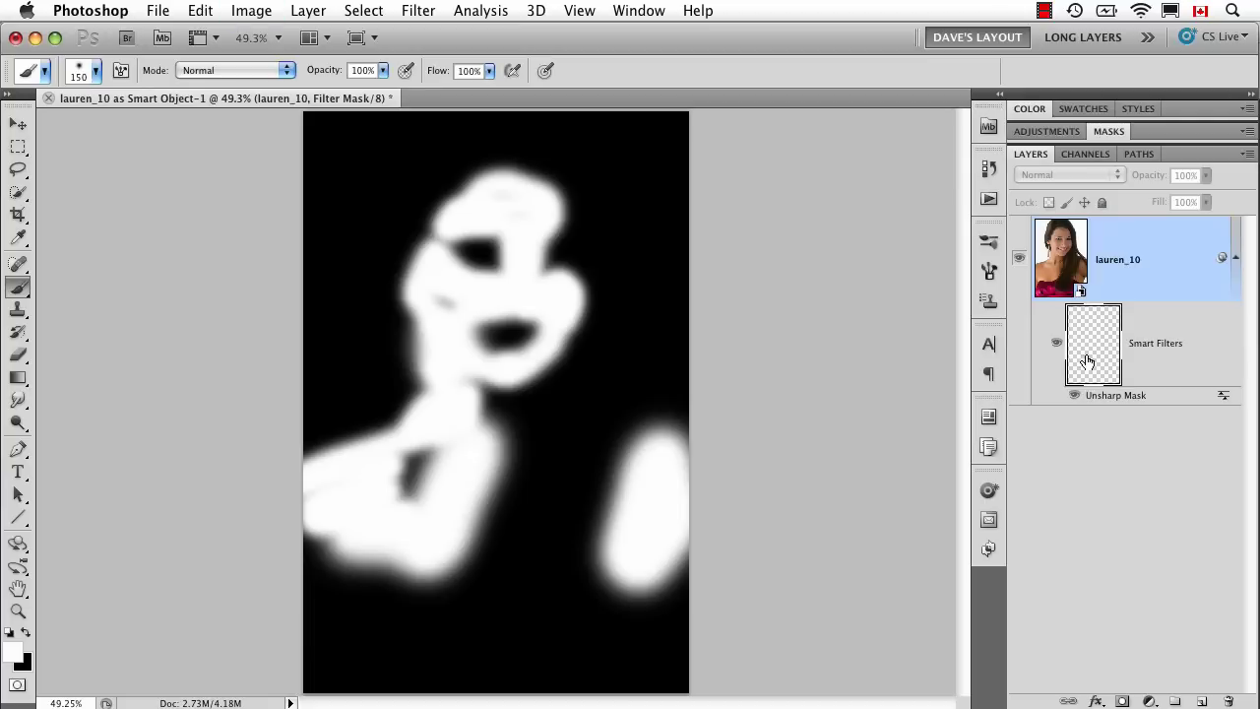
{"action": "key", "text": "super+i"}
{"action": "left_click", "coordinate": [1053, 259]}
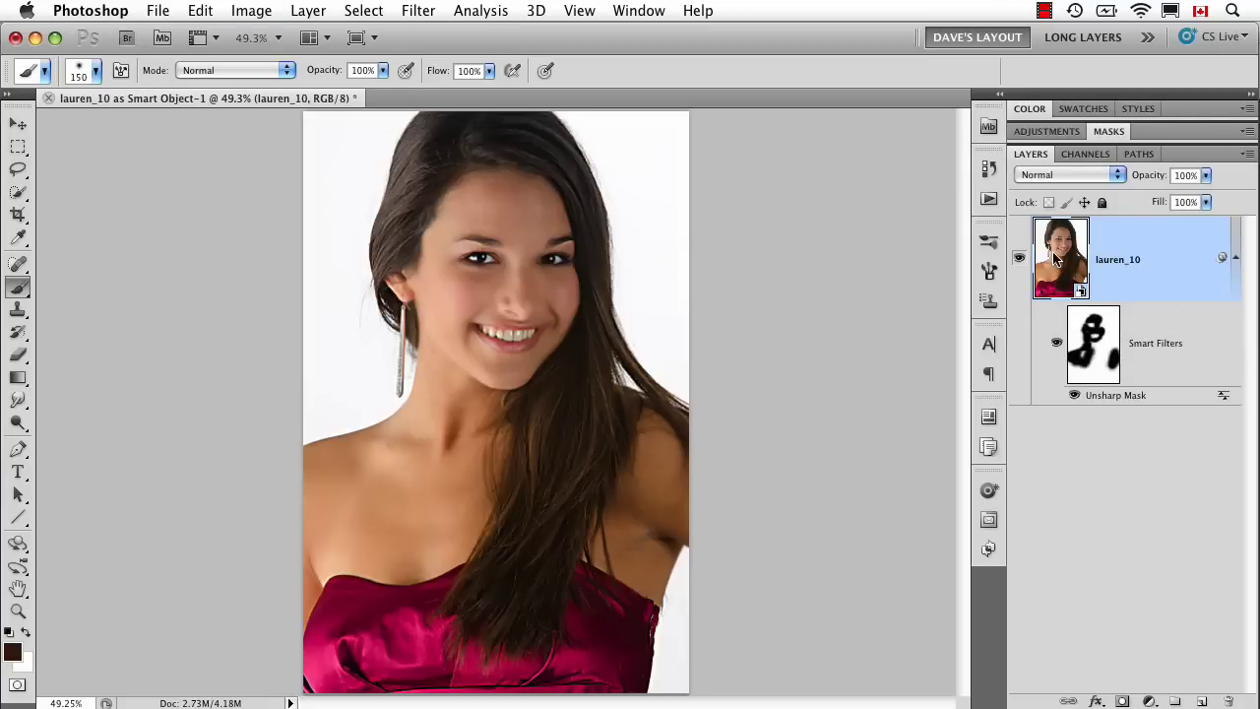
{"action": "key", "text": "super+1"}
{"action": "left_click_drag", "start_coordinate": [703, 270], "coordinate": [714, 528]}
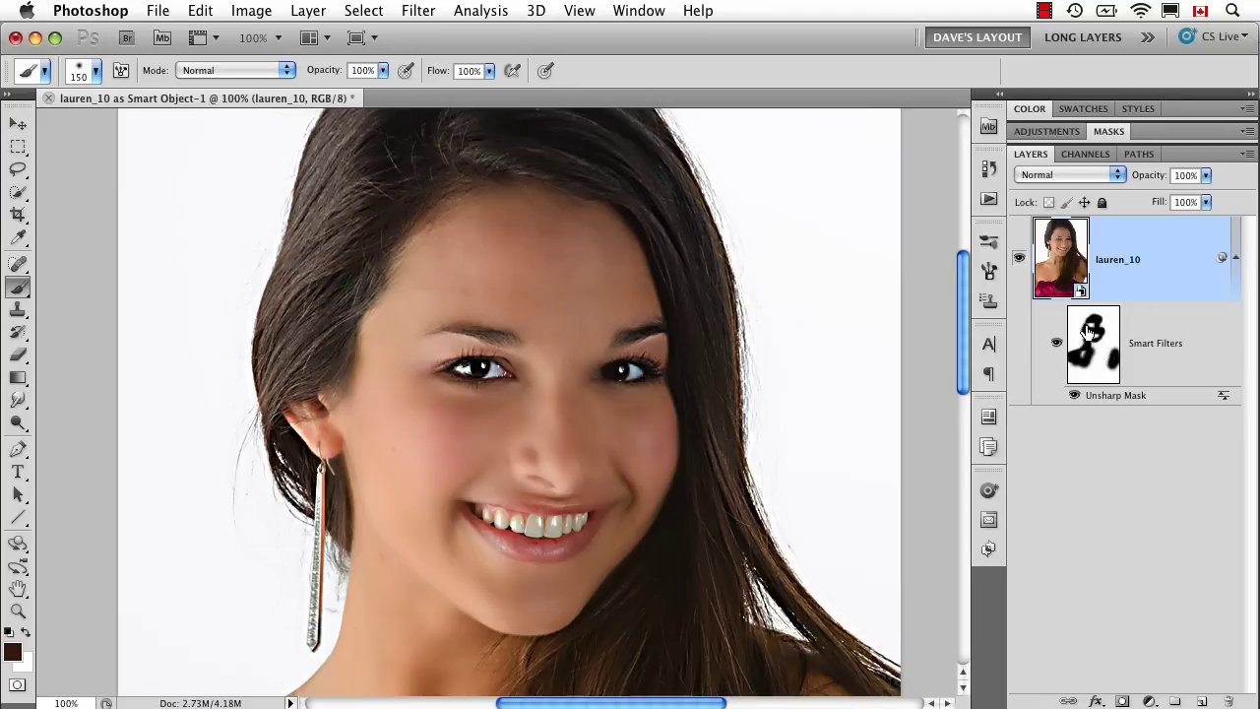
Ease the Unsharp Mask to 108% amount with a 2.6-pixel radius.
{"action": "double_click", "coordinate": [1111, 395]}
{"action": "left_click_drag", "start_coordinate": [820, 565], "coordinate": [802, 566]}
{"action": "left_click_drag", "start_coordinate": [954, 513], "coordinate": [915, 512]}
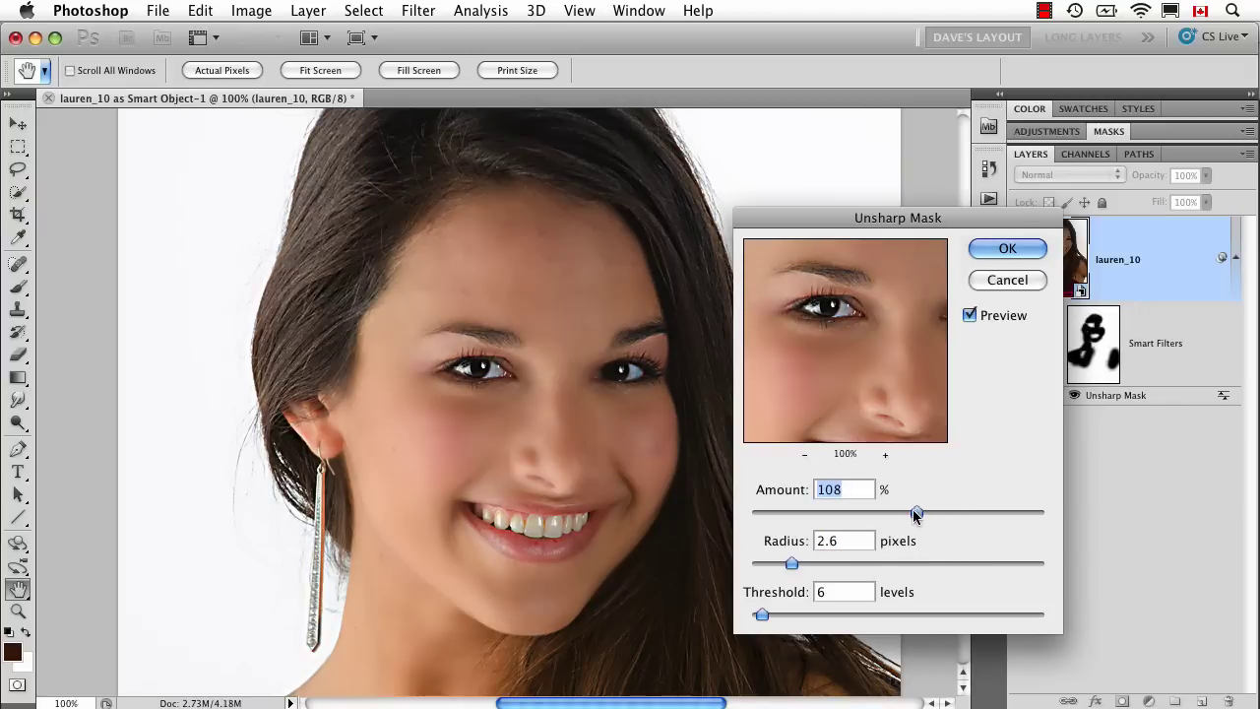
{"action": "left_click", "coordinate": [1006, 250]}
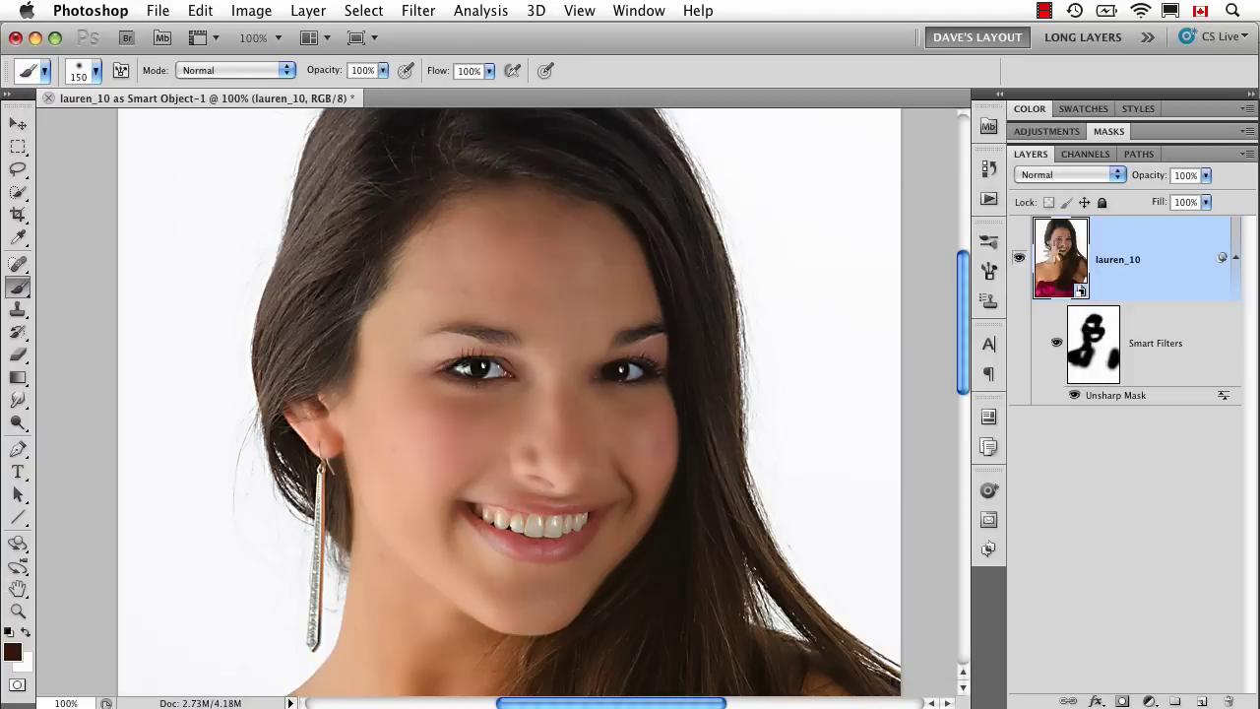
{"action": "double_click", "coordinate": [1049, 258]}
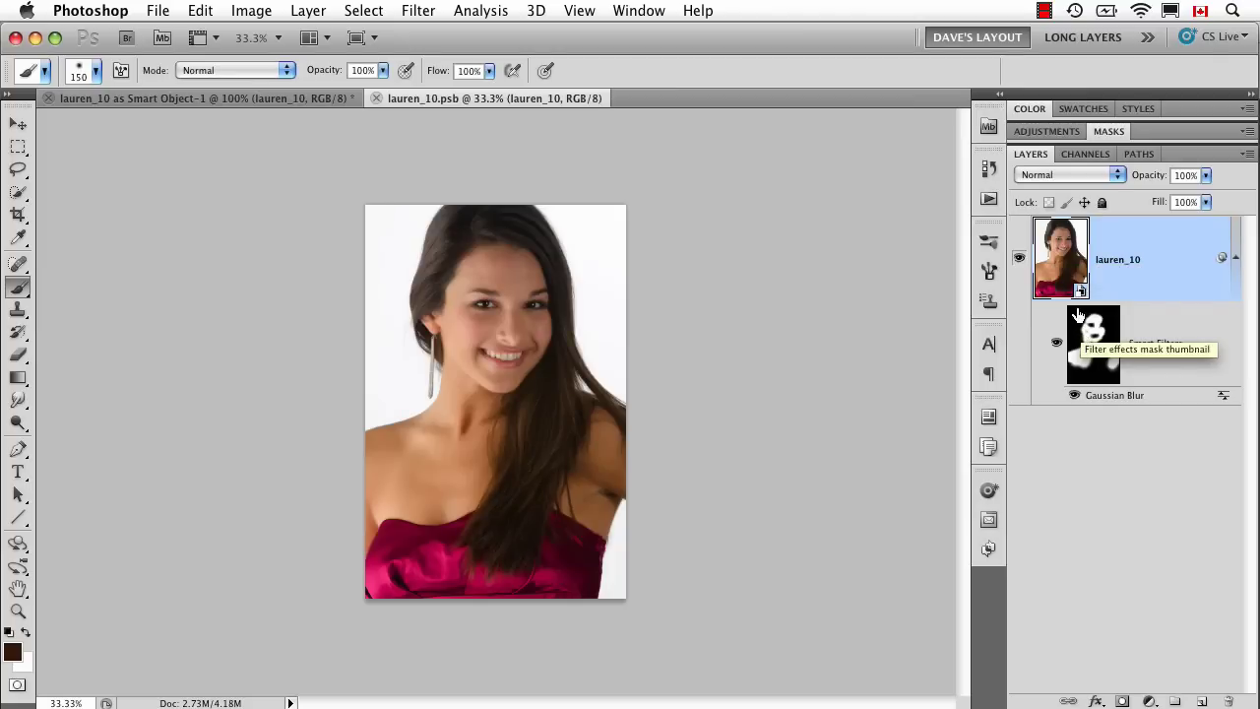
Lower the nested Gaussian Blur radius to 2.1 pixels and save lauren_10.psb.
{"action": "key", "text": "super+0"}
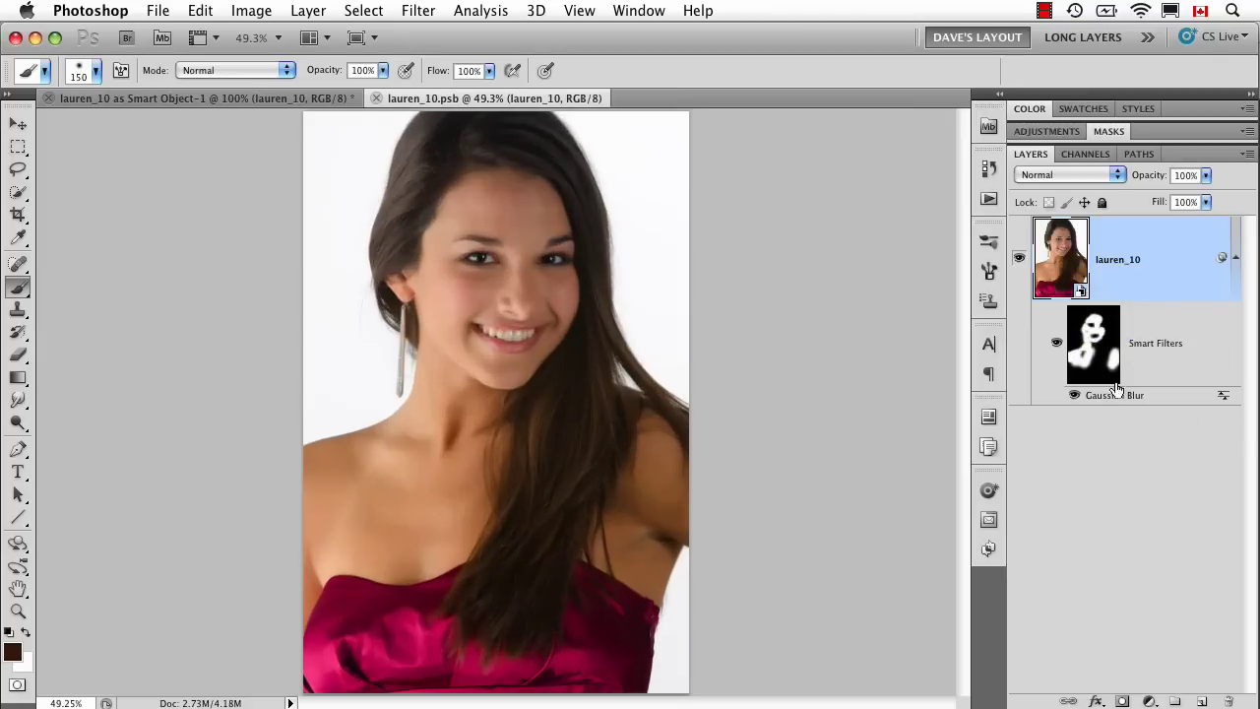
{"action": "double_click", "coordinate": [1101, 395]}
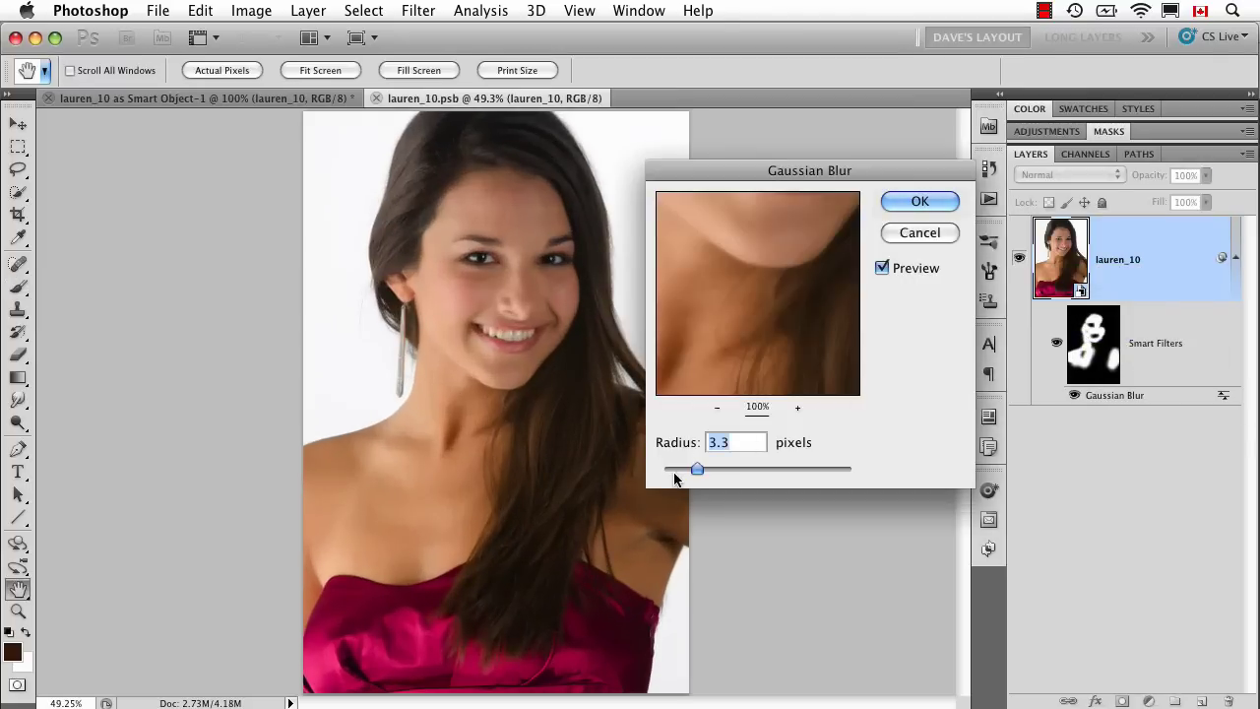
{"action": "left_click_drag", "start_coordinate": [690, 470], "coordinate": [683, 470]}
{"action": "left_click", "coordinate": [902, 202]}
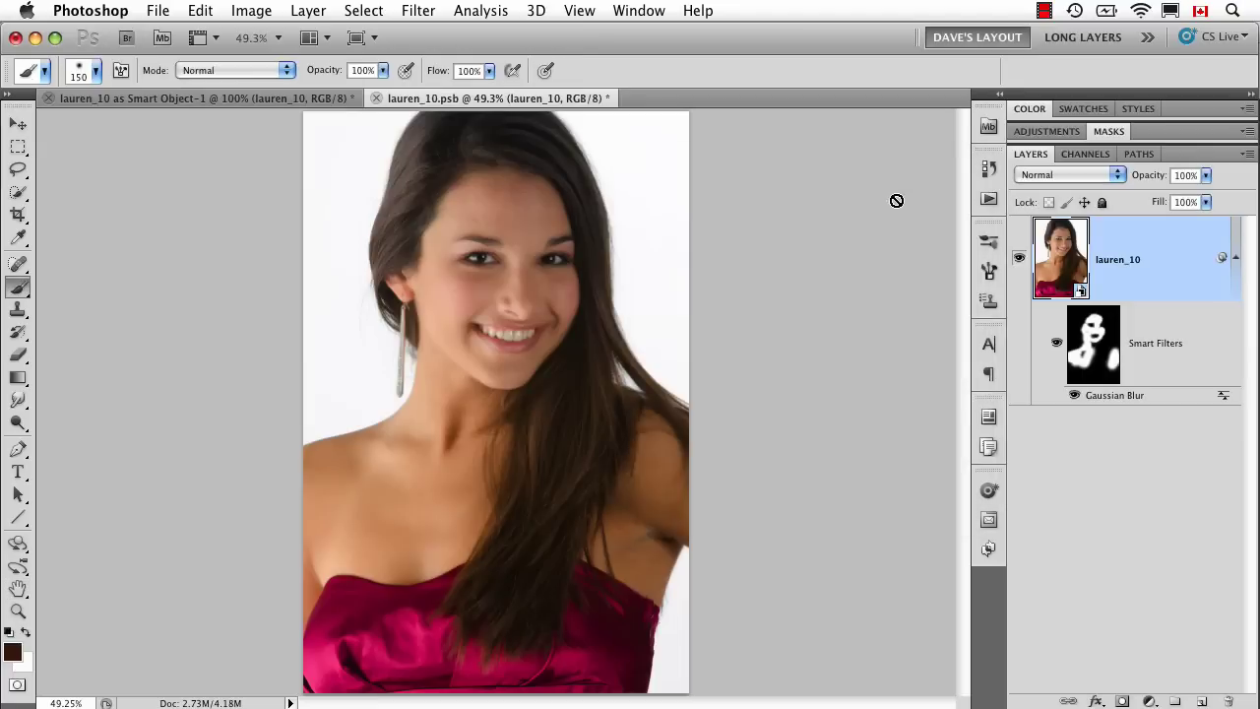
{"action": "key", "text": "super+w"}
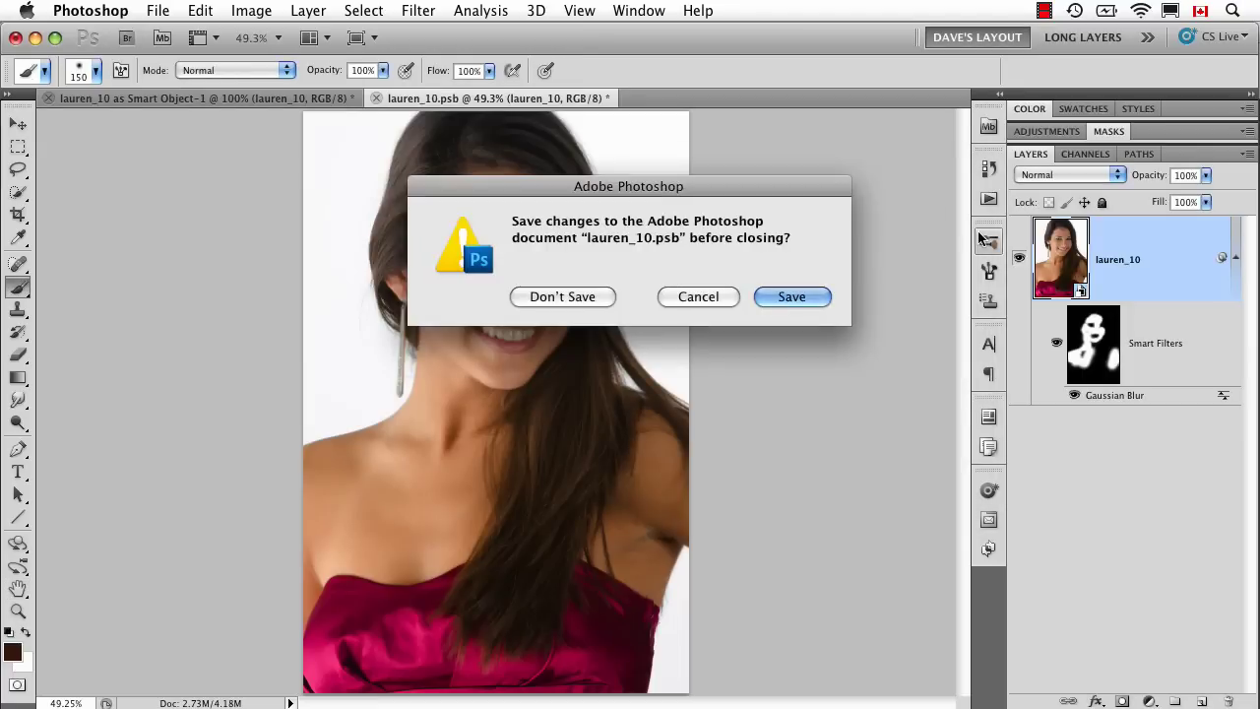
{"action": "key", "text": "Return"}
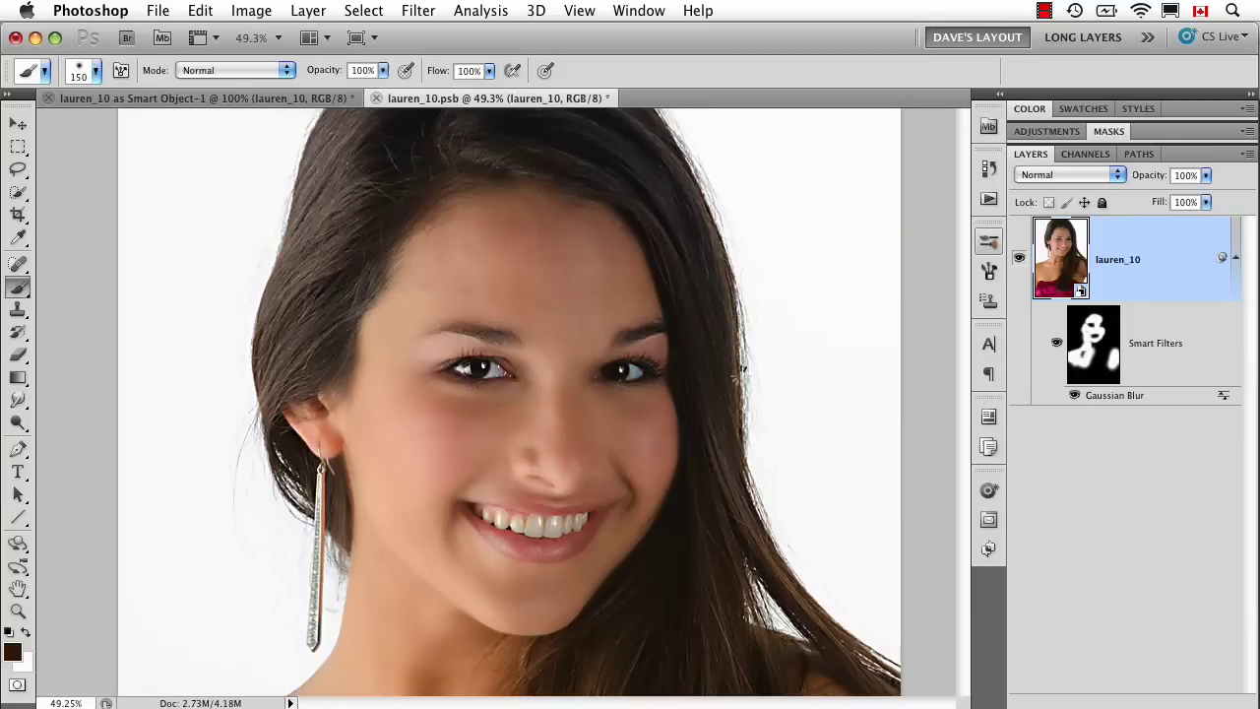